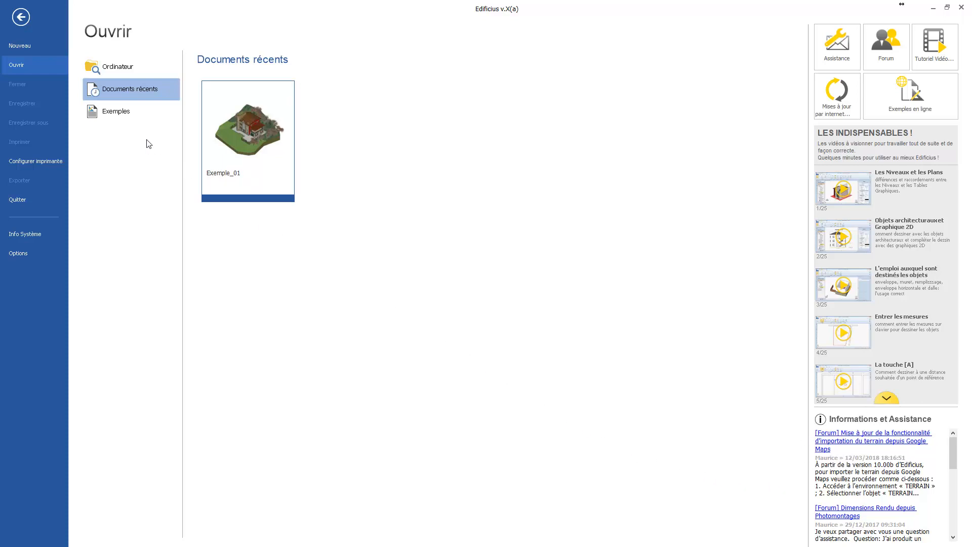
Create a new blank document project and maximize its ground-floor level (Rez-de-chaussée) drawing window.
{"action": "left_click", "coordinate": [11, 45]}
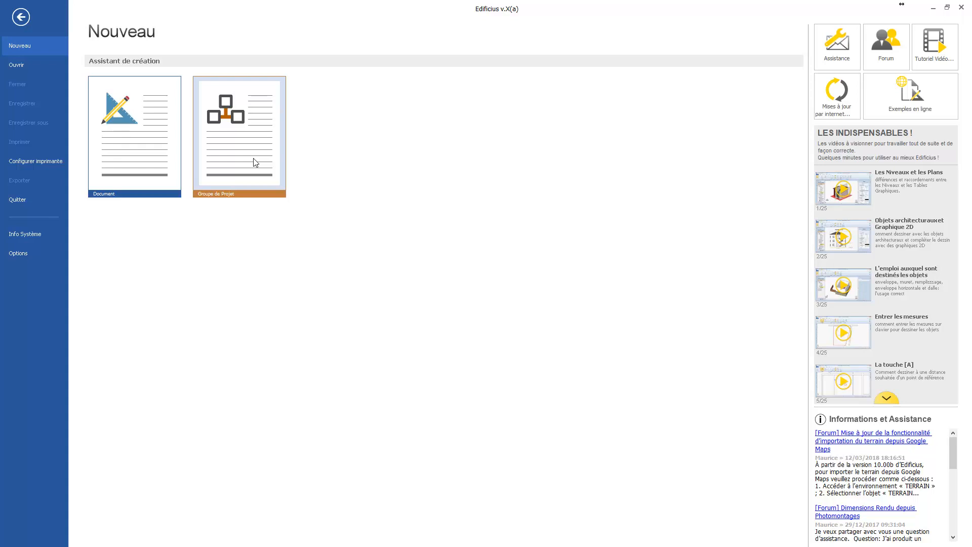
{"action": "left_click", "coordinate": [135, 153]}
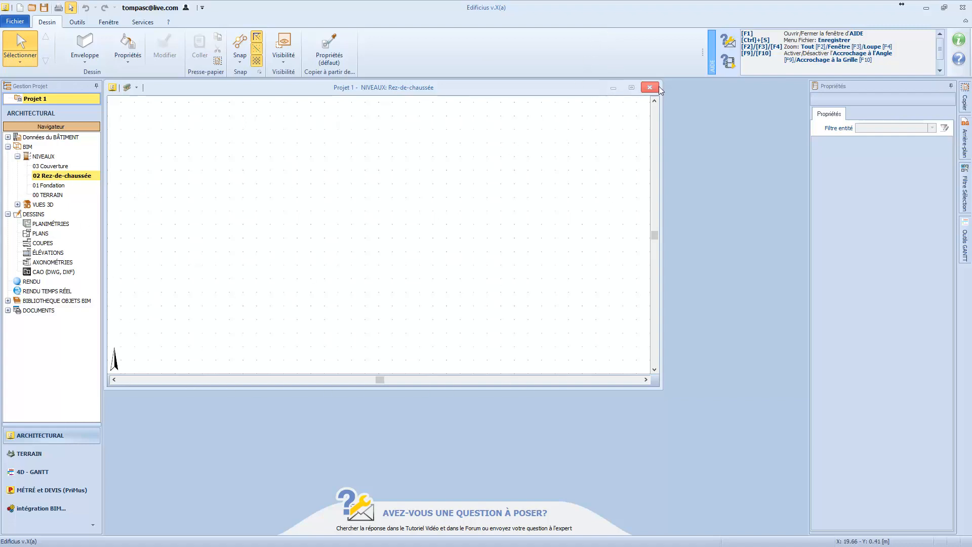
{"action": "left_click", "coordinate": [631, 87]}
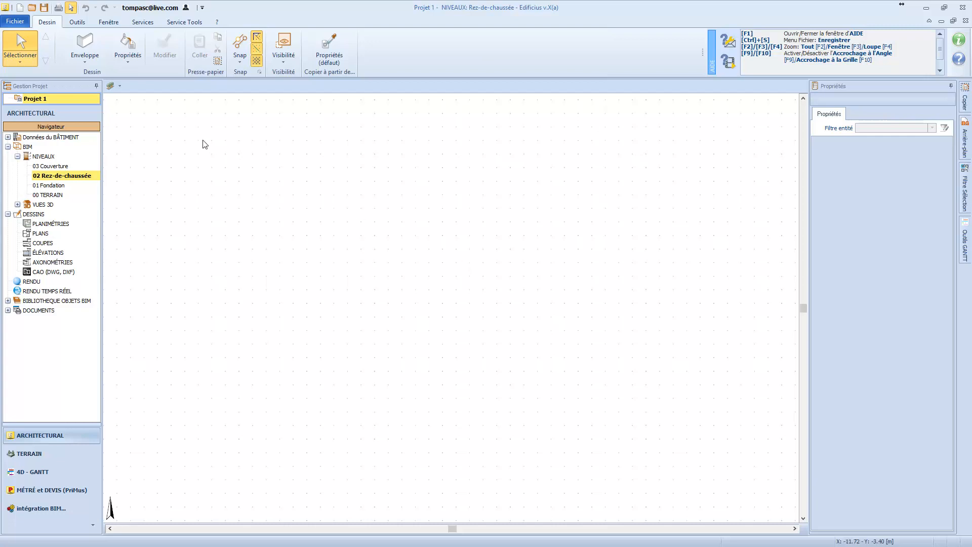
{"action": "left_click", "coordinate": [87, 63]}
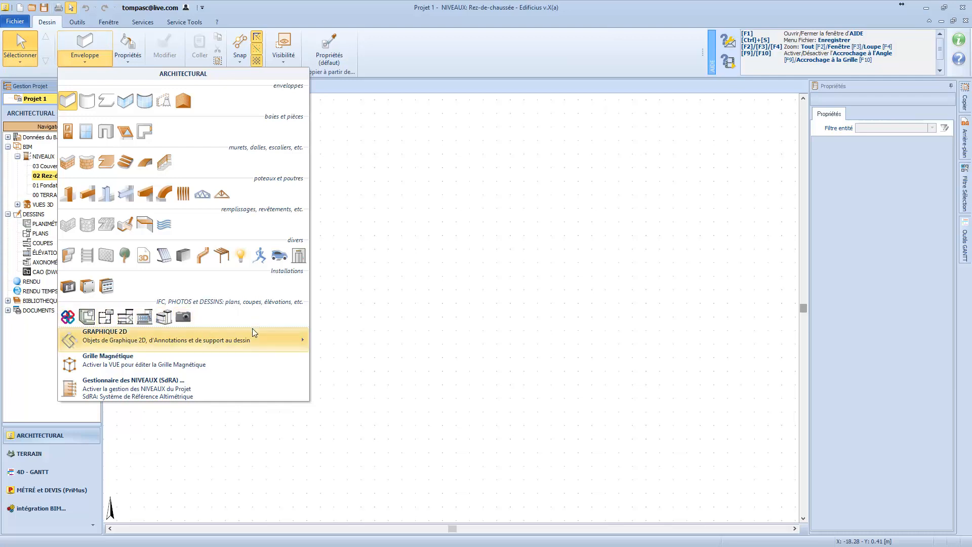
{"action": "mouse_move", "coordinate": [251, 334]}
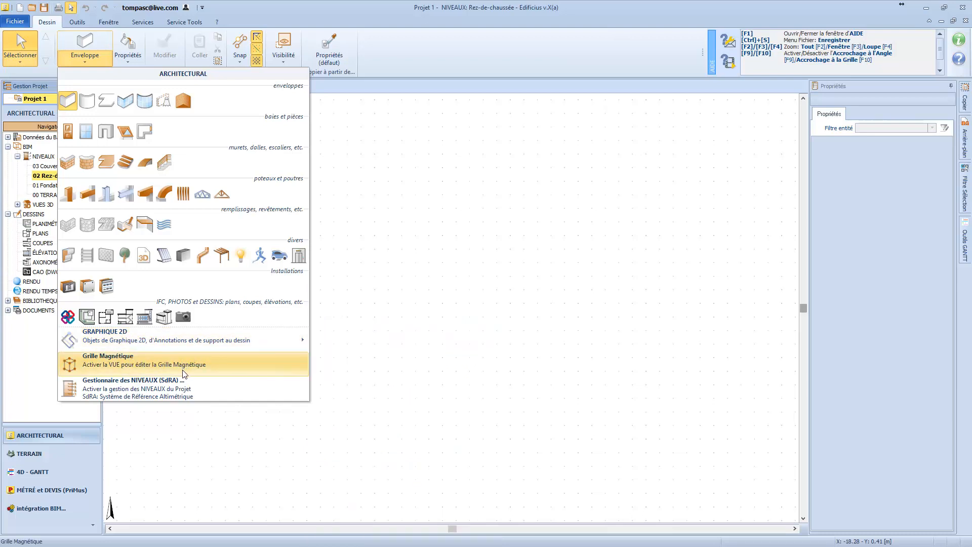
{"action": "left_click", "coordinate": [199, 399]}
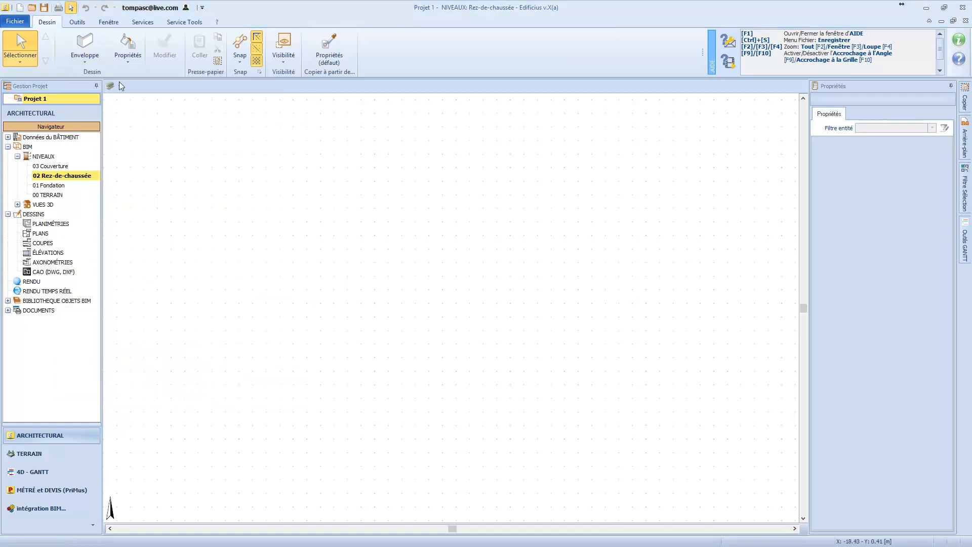
Draw a horizontal Enveloppe wall about 3.63 m long in the upper part of the empty plan.
{"action": "left_click", "coordinate": [90, 62]}
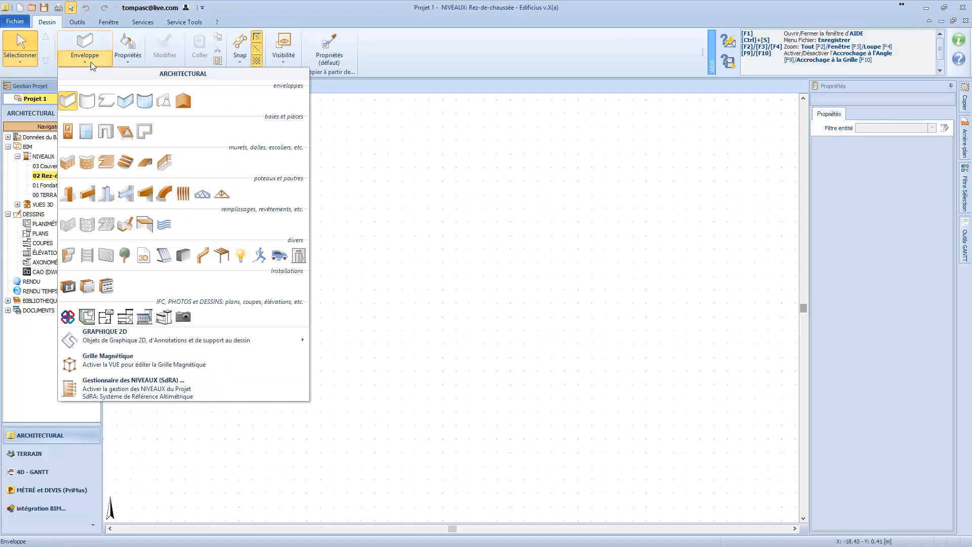
{"action": "left_click", "coordinate": [71, 105]}
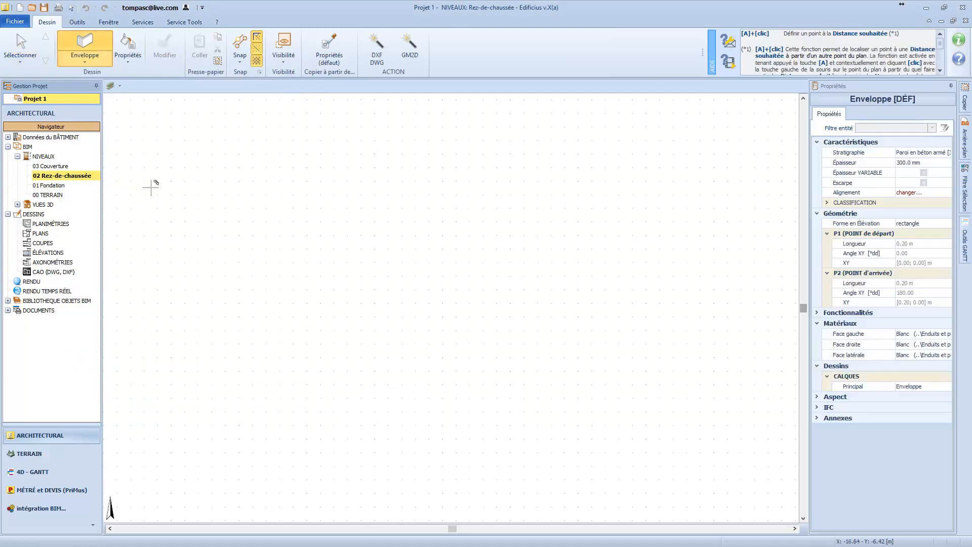
{"action": "left_click", "coordinate": [271, 212]}
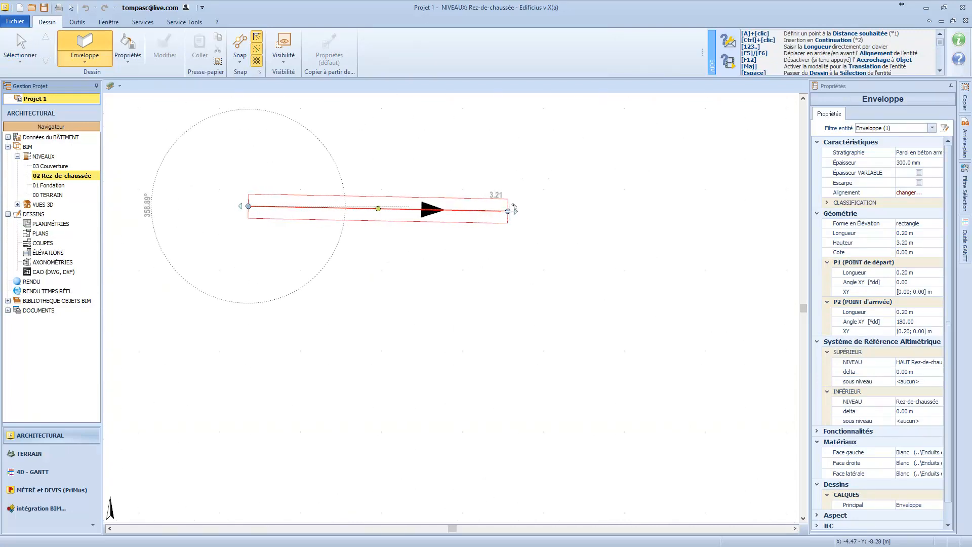
{"action": "left_click", "coordinate": [542, 206]}
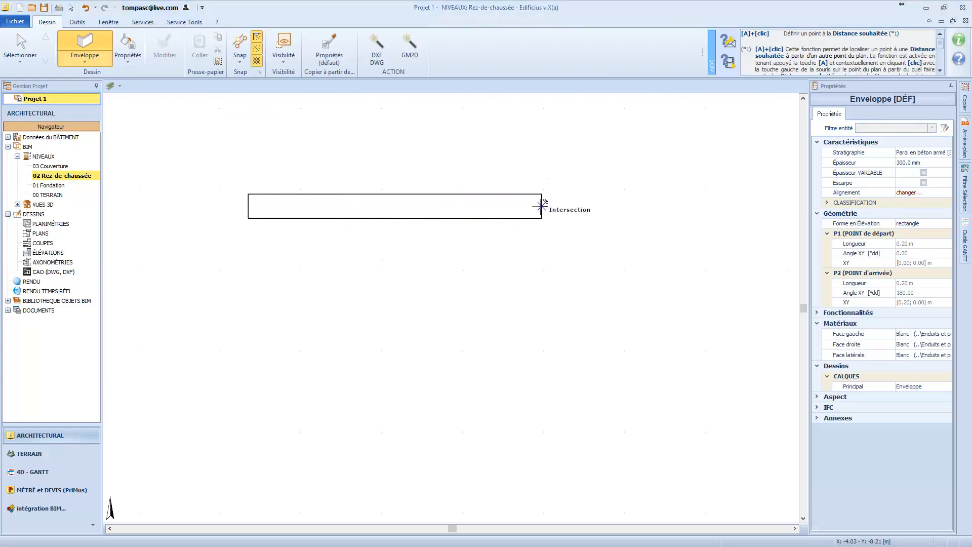
Draw a second horizontal wall 4.5 m long below the first, cycling its alignment so the reference line follows its lower edge.
{"action": "left_click", "coordinate": [248, 293]}
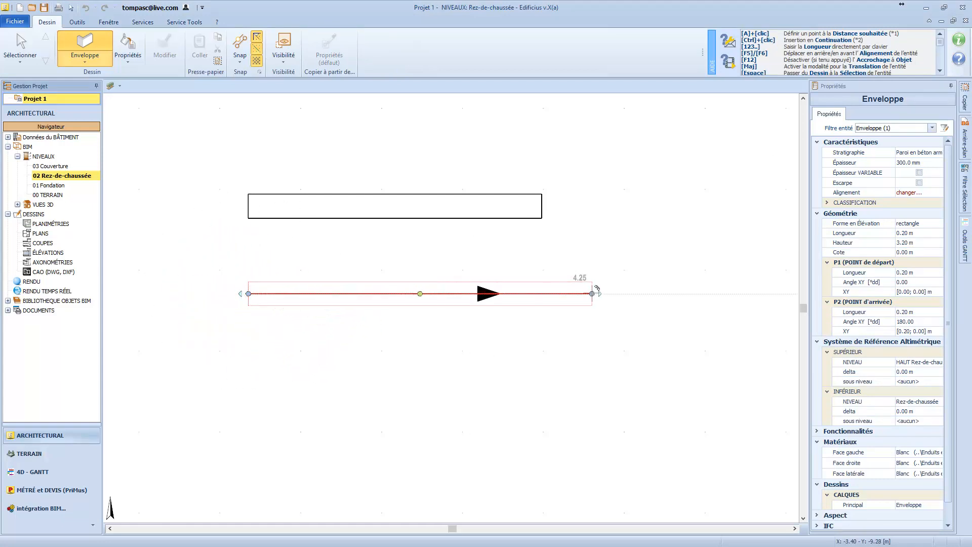
{"action": "key", "text": "F6"}
{"action": "key", "text": "F6"}
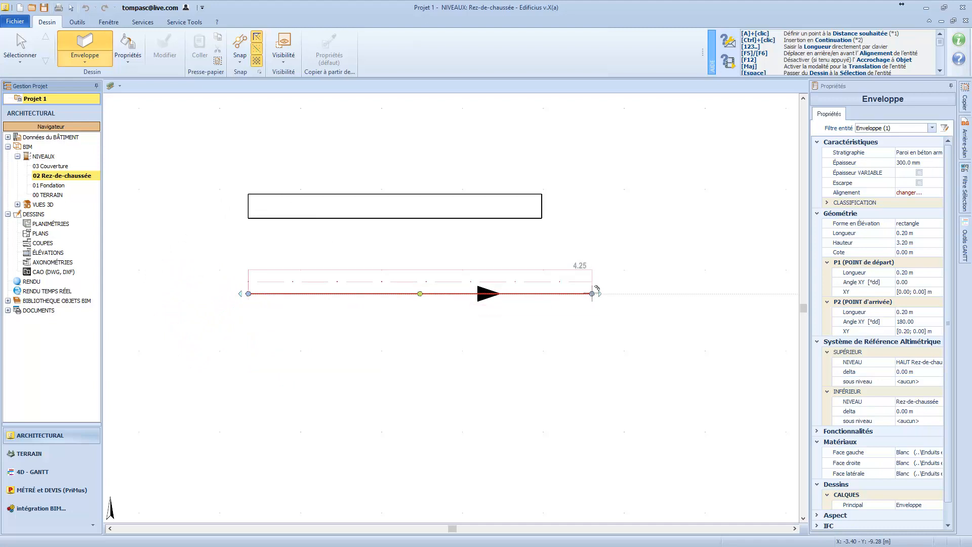
{"action": "key", "text": "F6"}
{"action": "key", "text": "F6"}
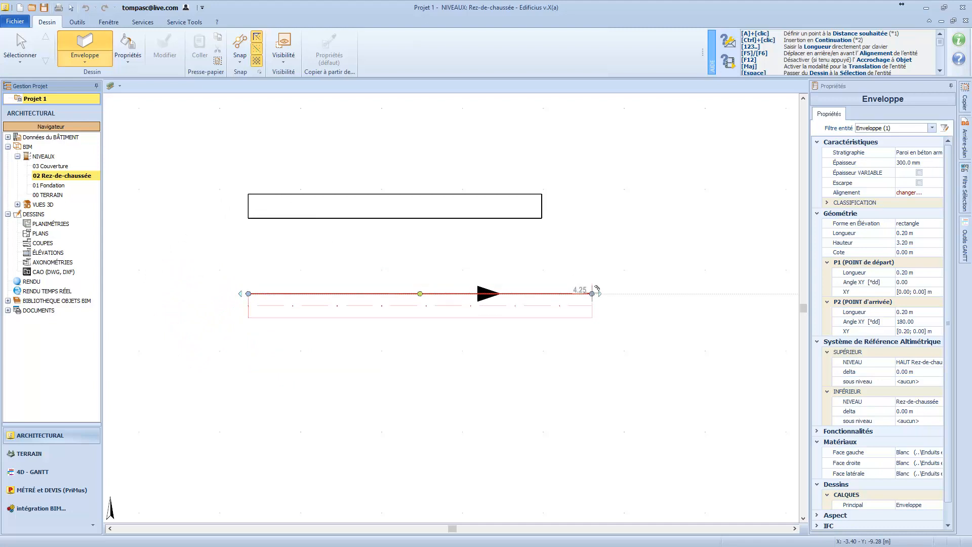
{"action": "key", "text": "F6"}
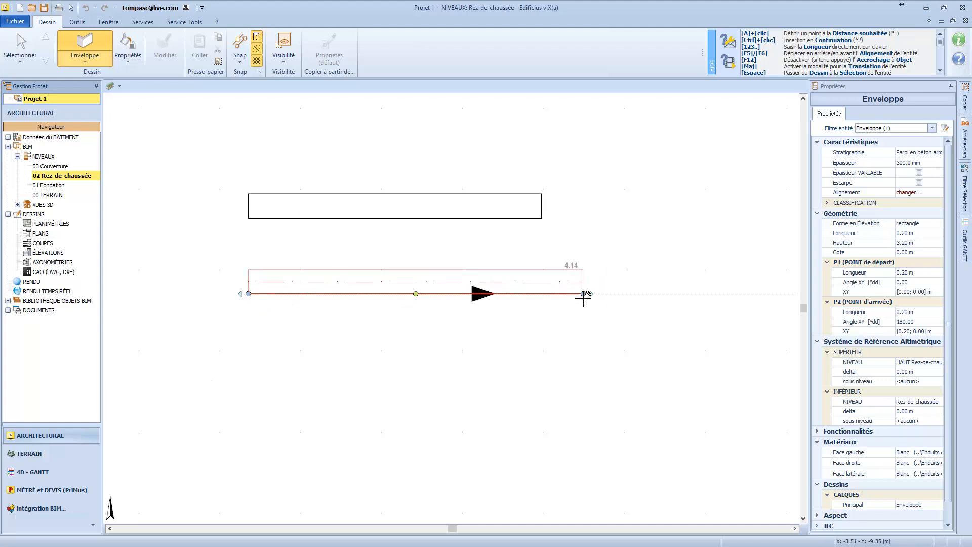
{"action": "type", "text": "4.5"}
{"action": "key", "text": "Return"}
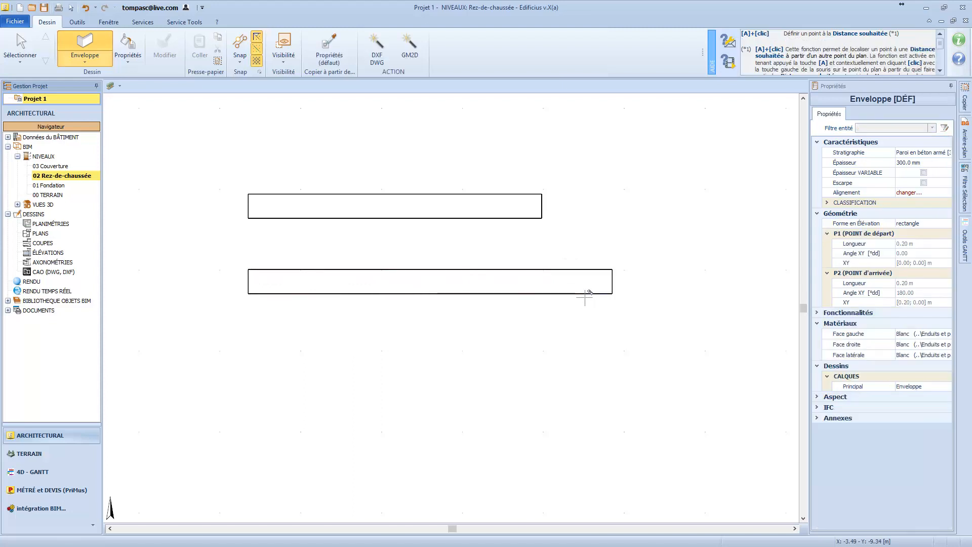
Select both practice walls together and delete them.
{"action": "key", "text": "Escape"}
{"action": "left_click_drag", "start_coordinate": [590, 321], "coordinate": [392, 151]}
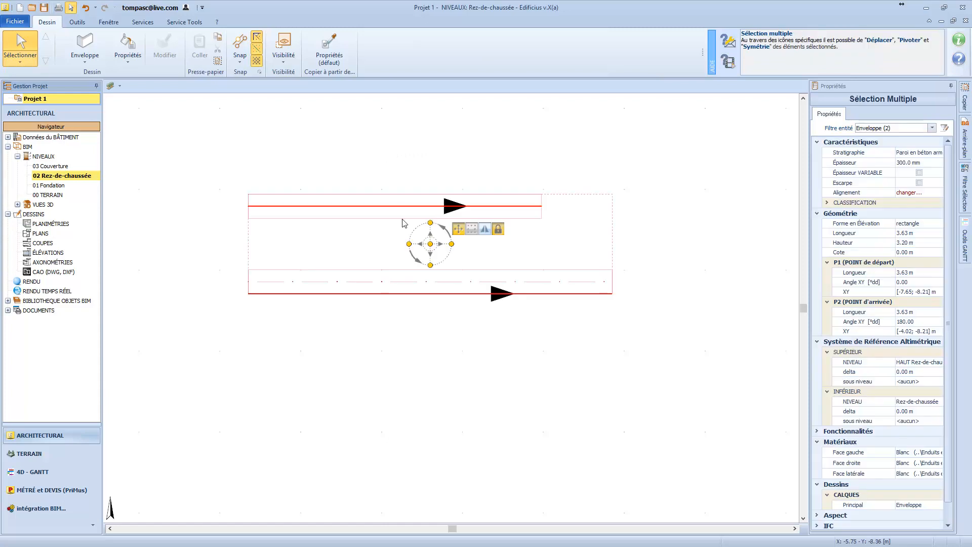
{"action": "key", "text": "Delete"}
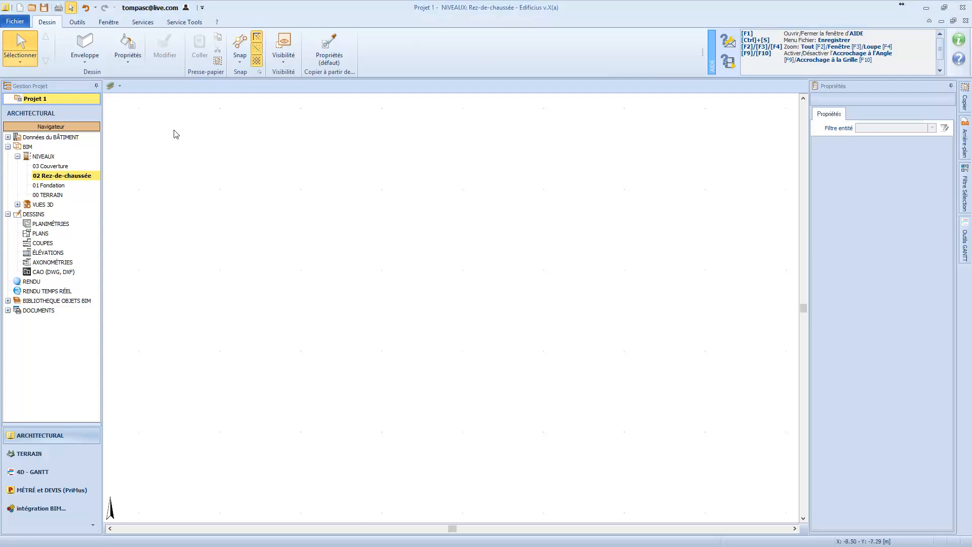
Import the drawing plan.DWG with a unit factor of 1 and place it in the ground-floor plan.
{"action": "left_click", "coordinate": [91, 62]}
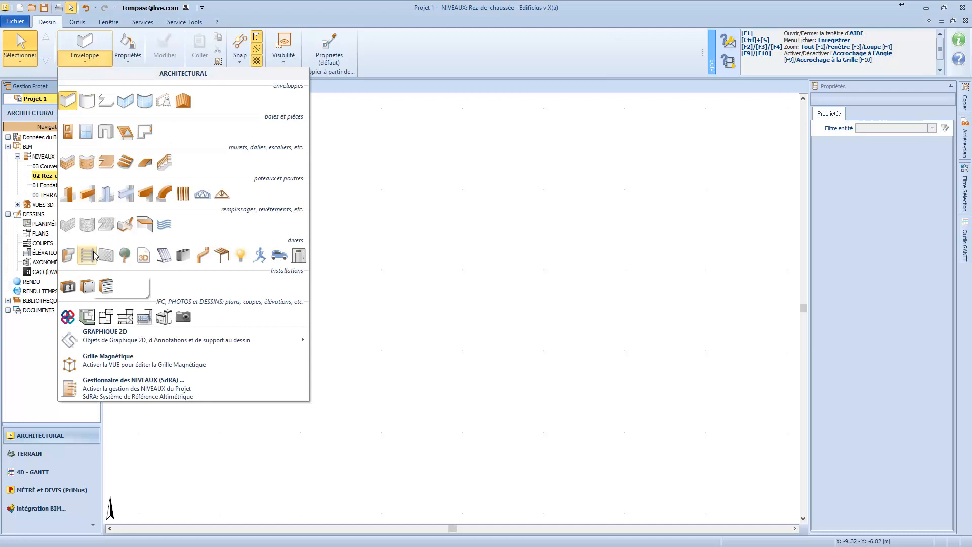
{"action": "mouse_move", "coordinate": [119, 346]}
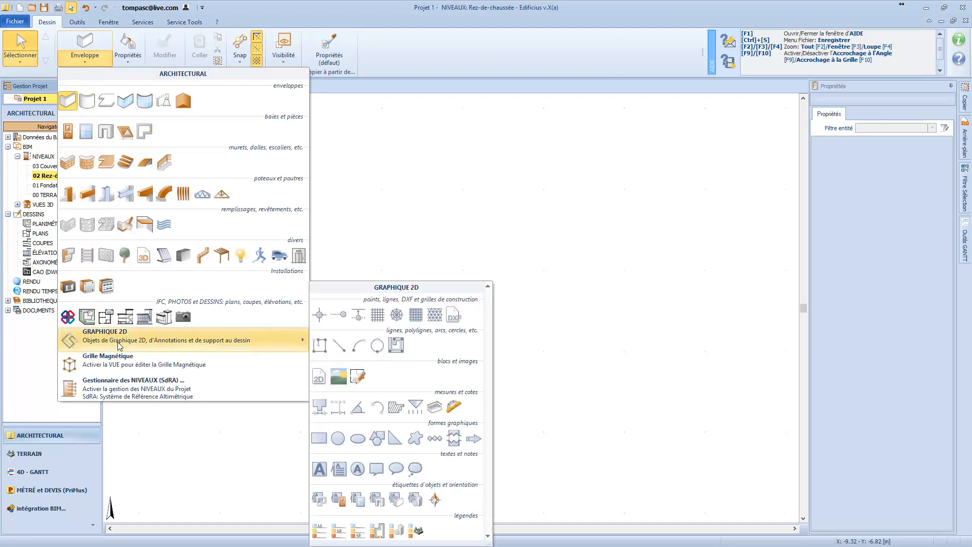
{"action": "left_click", "coordinate": [454, 317]}
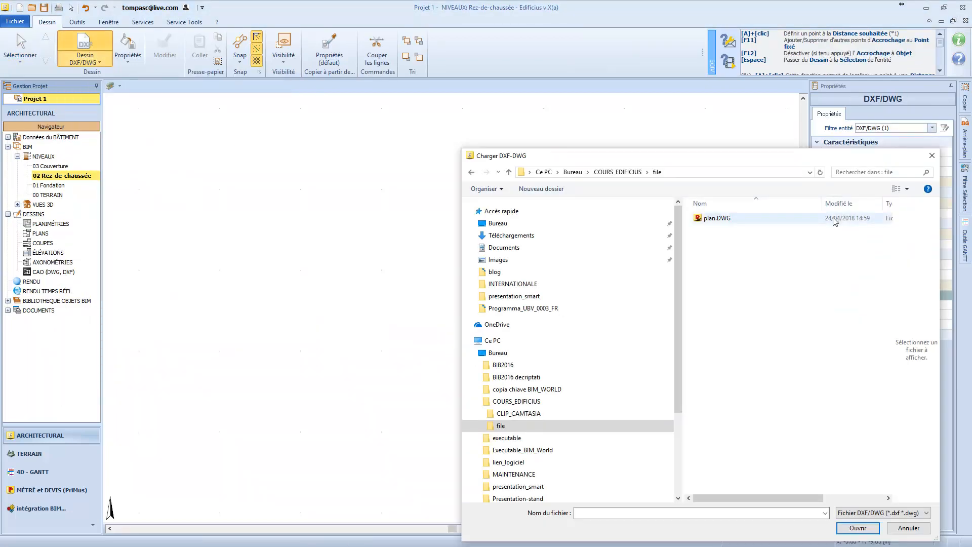
{"action": "left_click", "coordinate": [701, 218]}
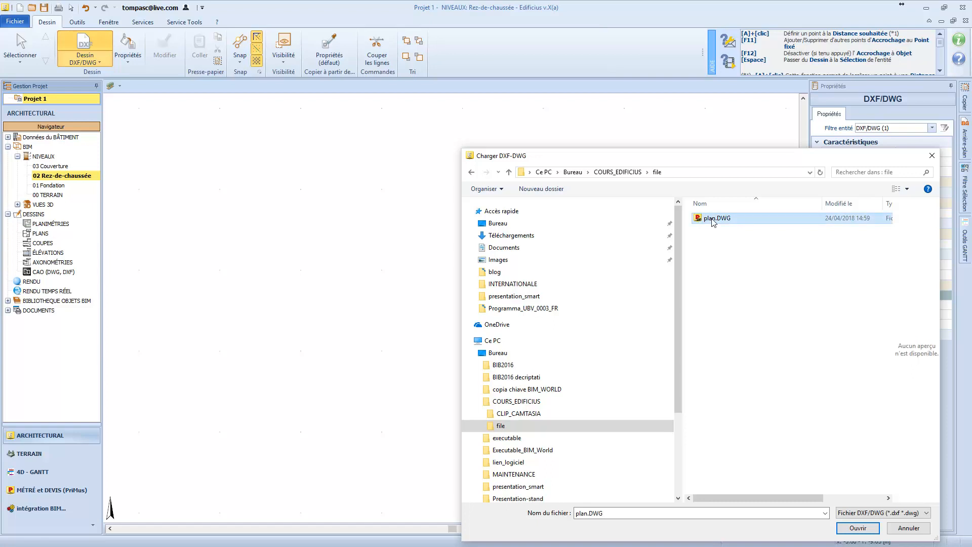
{"action": "left_click", "coordinate": [875, 529]}
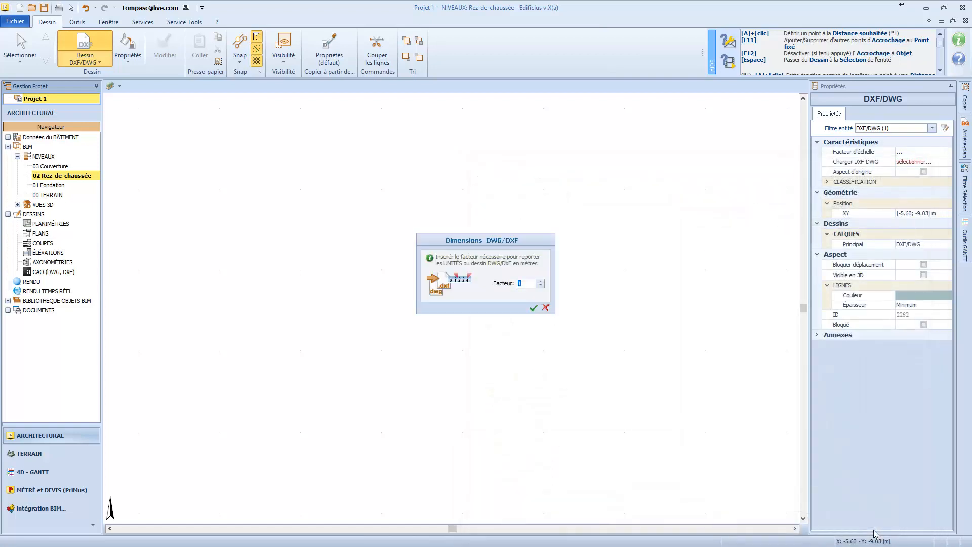
{"action": "left_click", "coordinate": [534, 308]}
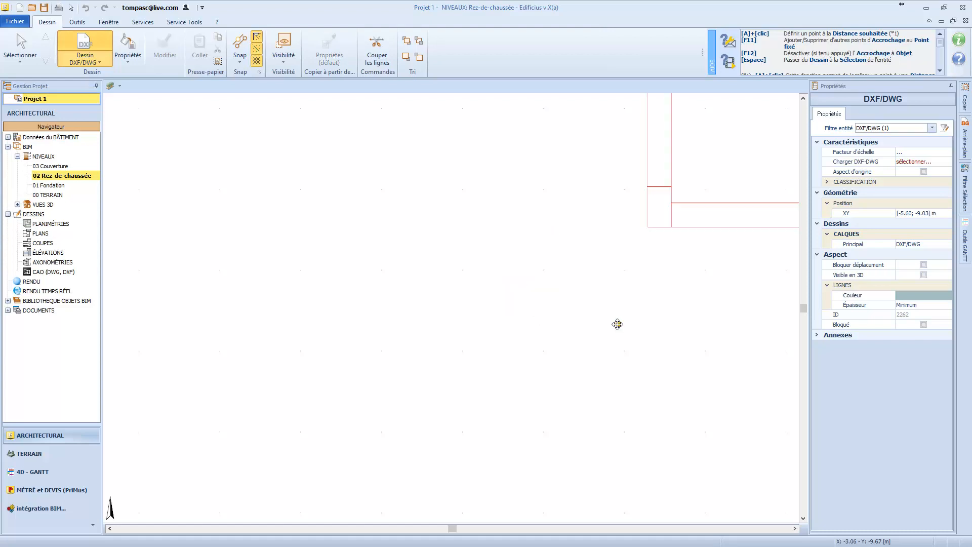
{"action": "scroll", "coordinate": [382, 373], "scroll_direction": "down", "scroll_amount": 4}
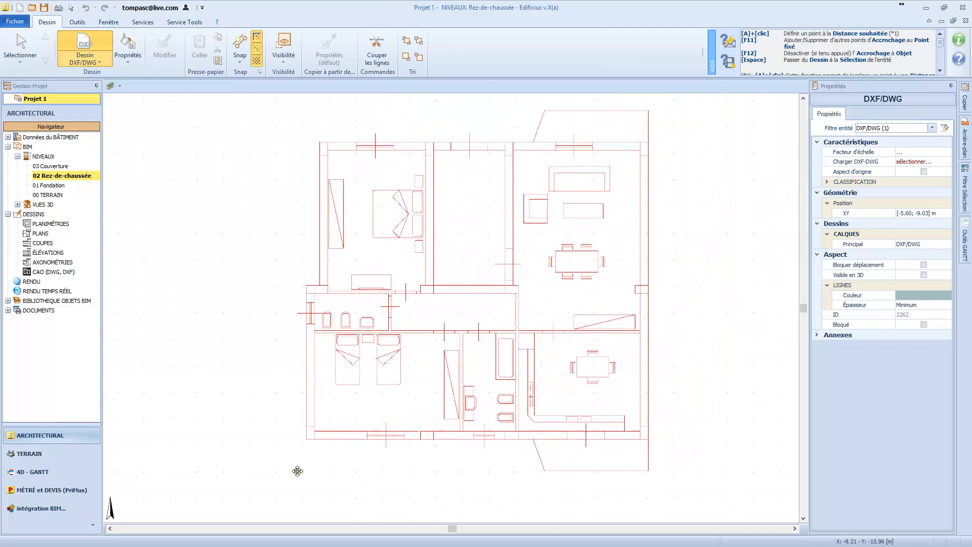
{"action": "left_click", "coordinate": [261, 480]}
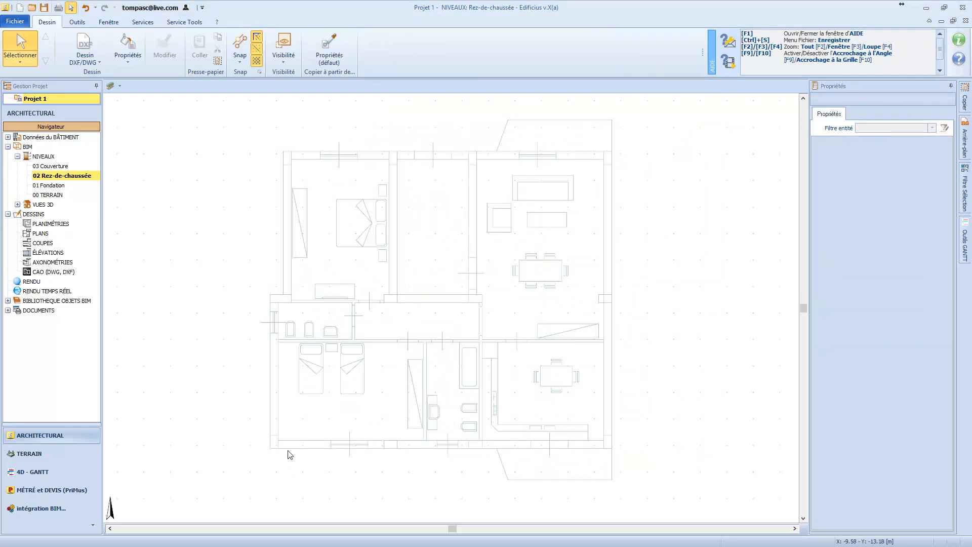
Draw an Enveloppe wall along the imported plan's upper facade, from its upper-left corner to its upper-right corner.
{"action": "left_click", "coordinate": [101, 62]}
{"action": "mouse_move", "coordinate": [221, 84]}
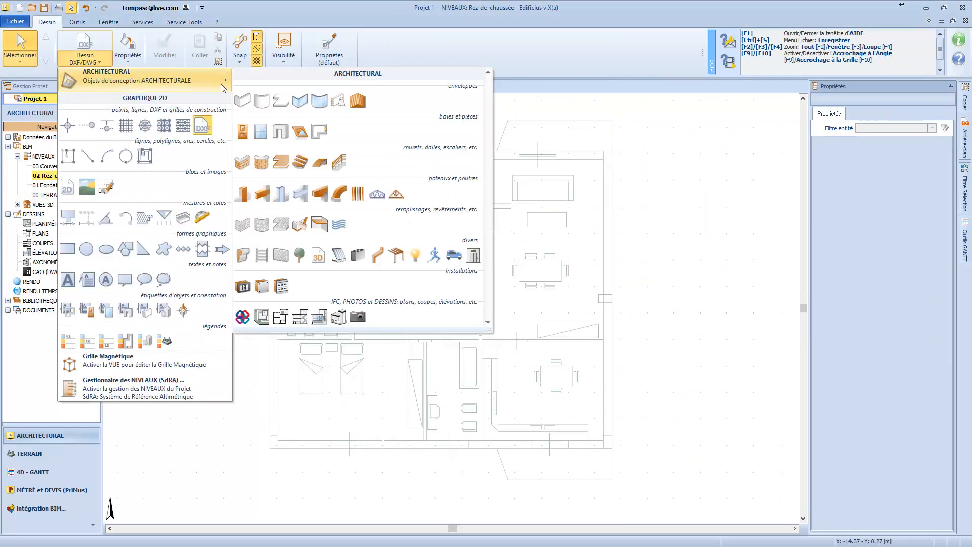
{"action": "left_click", "coordinate": [245, 99]}
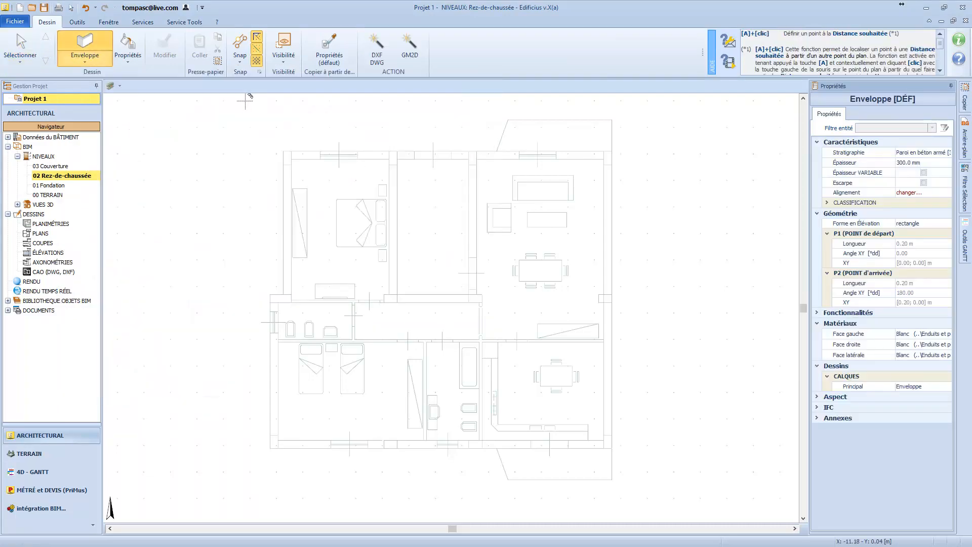
{"action": "left_click", "coordinate": [283, 150]}
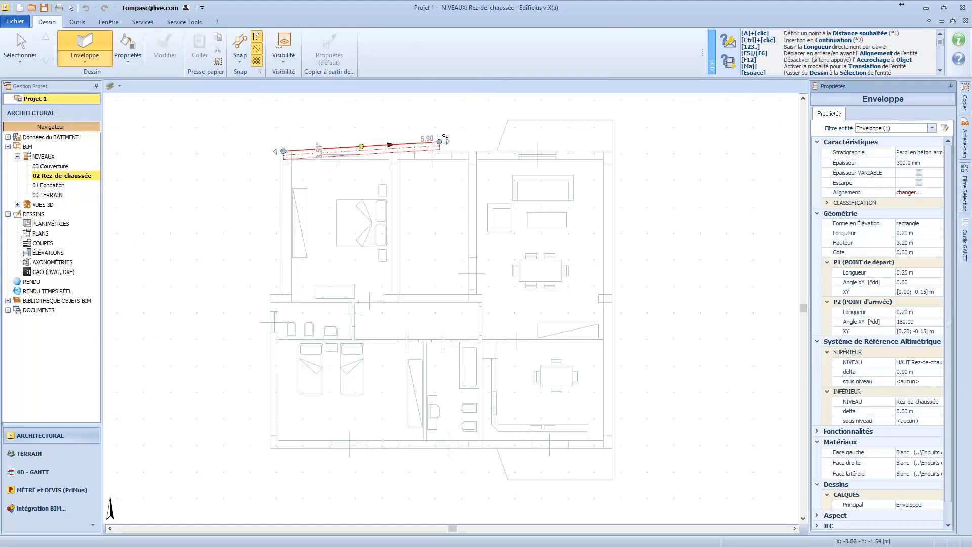
{"action": "left_click", "coordinate": [615, 146]}
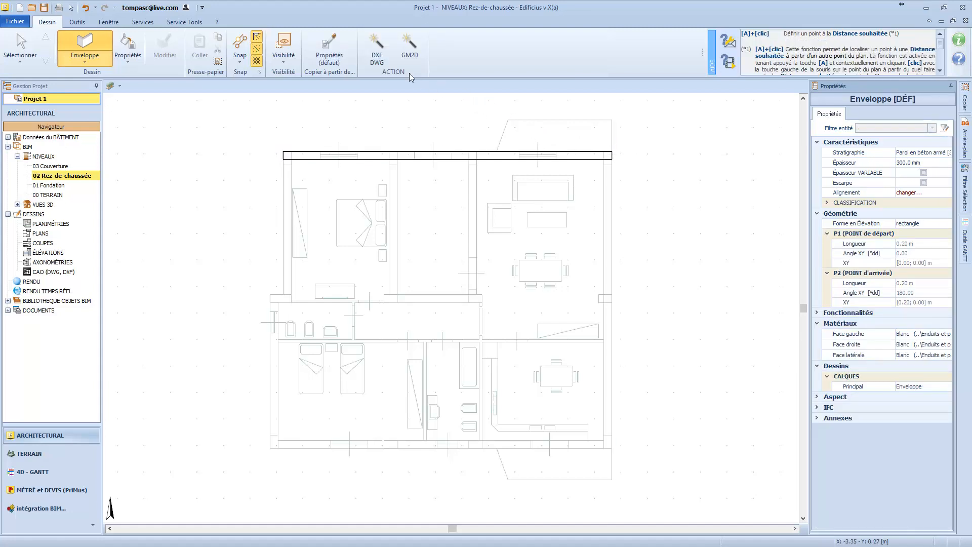
Generate the right and bottom exterior walls automatically from the DWG by crossing both edges of each wall.
{"action": "left_click", "coordinate": [376, 52]}
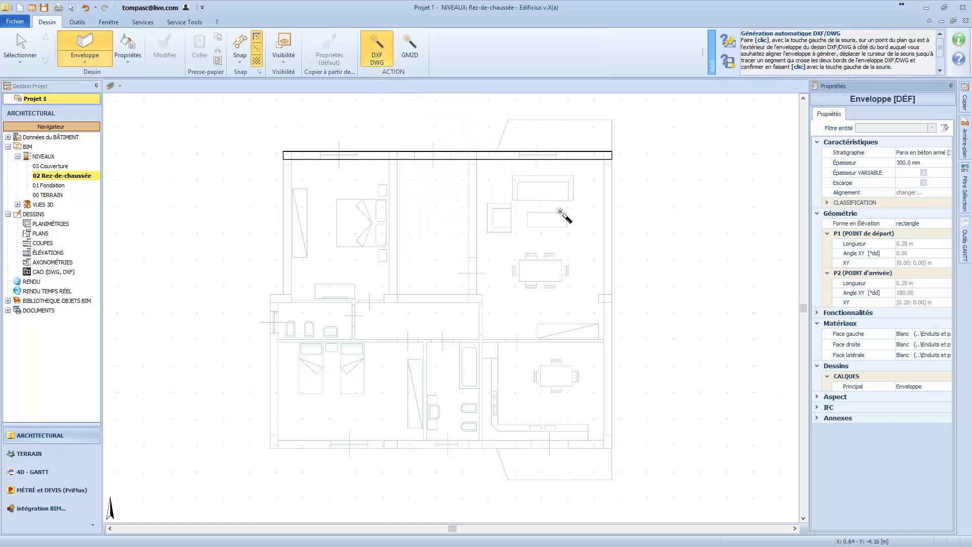
{"action": "left_click", "coordinate": [622, 203]}
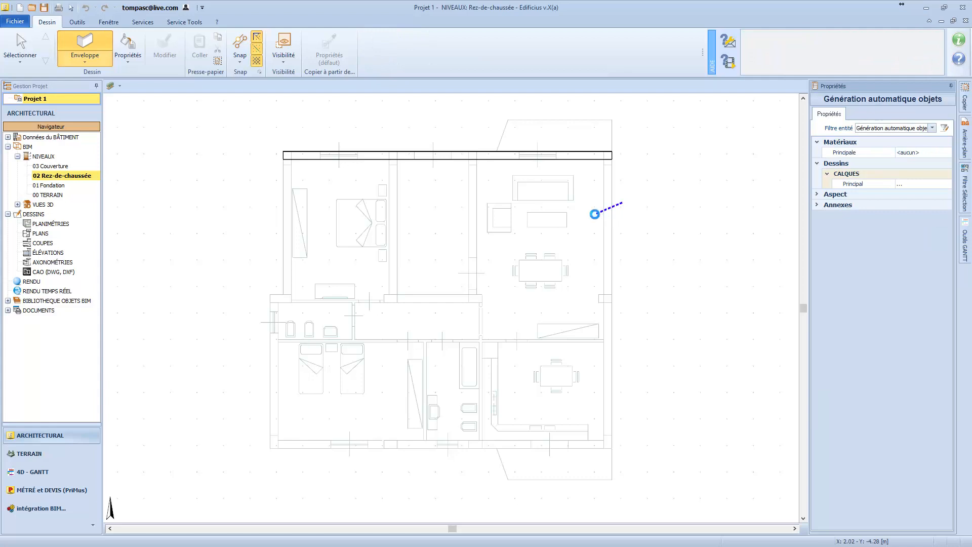
{"action": "left_click", "coordinate": [594, 214]}
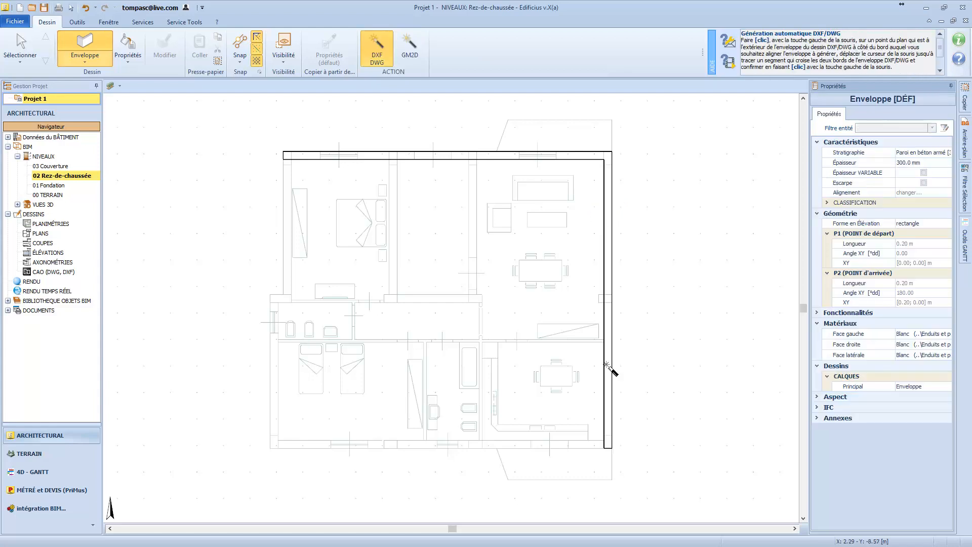
{"action": "left_click", "coordinate": [517, 452]}
{"action": "left_click", "coordinate": [512, 436]}
Generate the left exterior walls from the DWG, including the short offset wall, to close the building outline.
{"action": "left_click", "coordinate": [264, 405]}
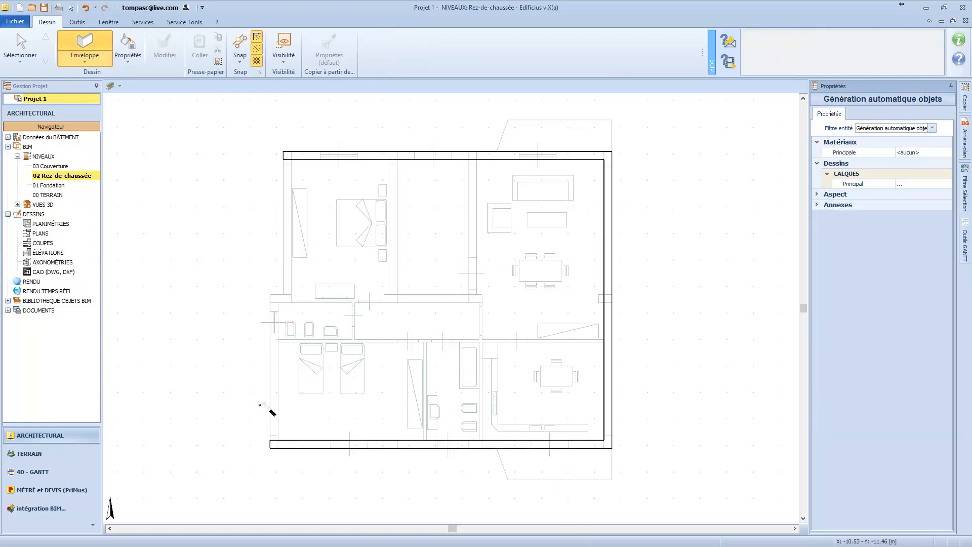
{"action": "left_click", "coordinate": [283, 402]}
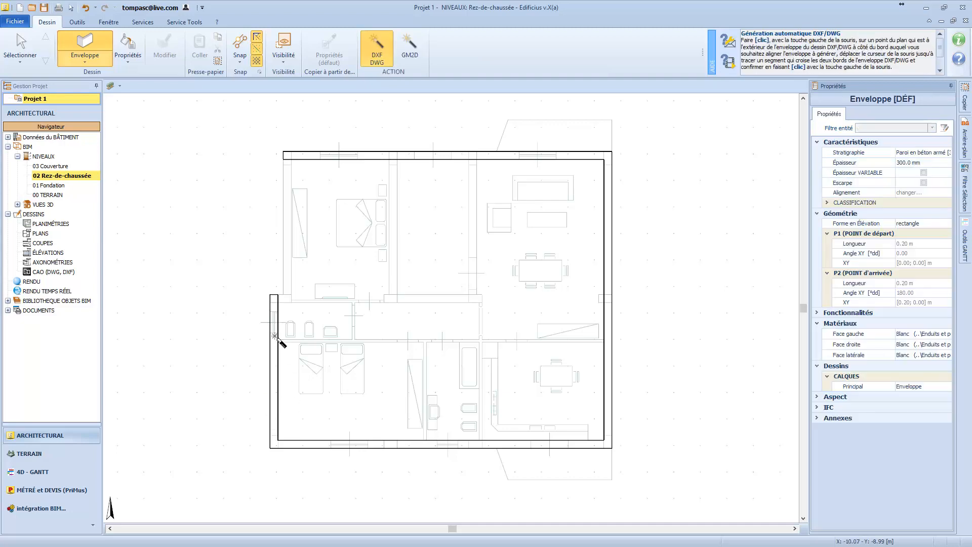
{"action": "left_click", "coordinate": [274, 286]}
{"action": "left_click", "coordinate": [280, 304]}
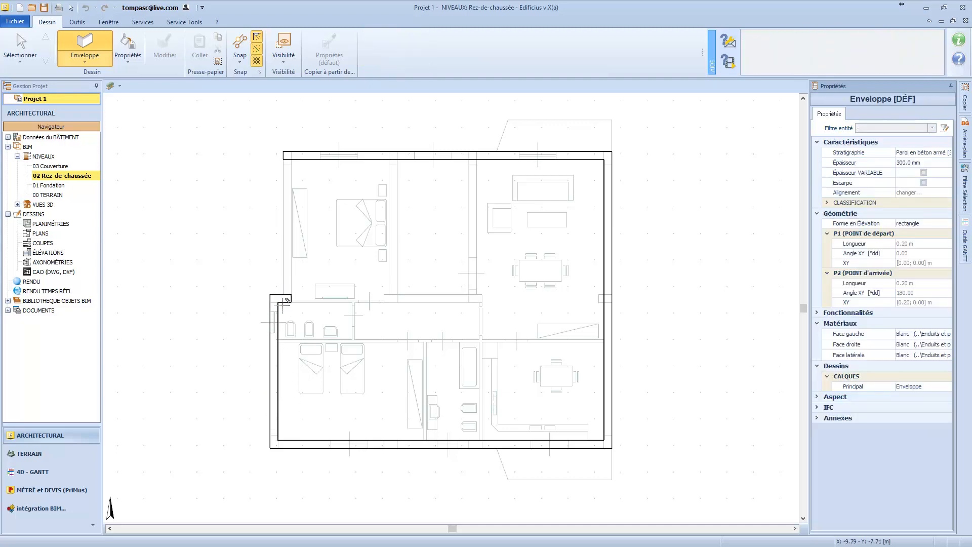
{"action": "left_click", "coordinate": [276, 268]}
{"action": "left_click", "coordinate": [304, 263]}
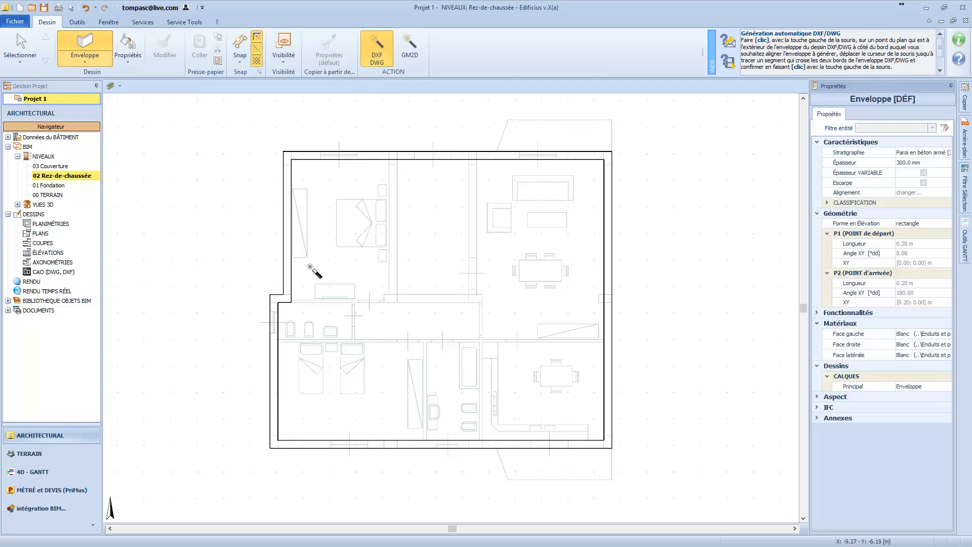
Generate the two side walls and the lower wall of the central upper room from the DWG by crossing both edges of each.
{"action": "left_click", "coordinate": [386, 269]}
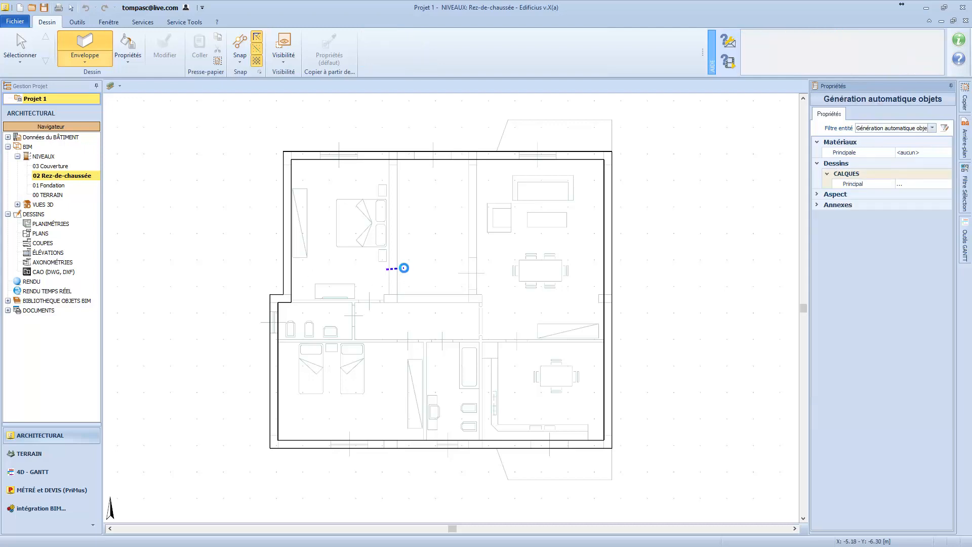
{"action": "left_click", "coordinate": [403, 268]}
{"action": "left_click", "coordinate": [486, 245]}
{"action": "left_click", "coordinate": [461, 246]}
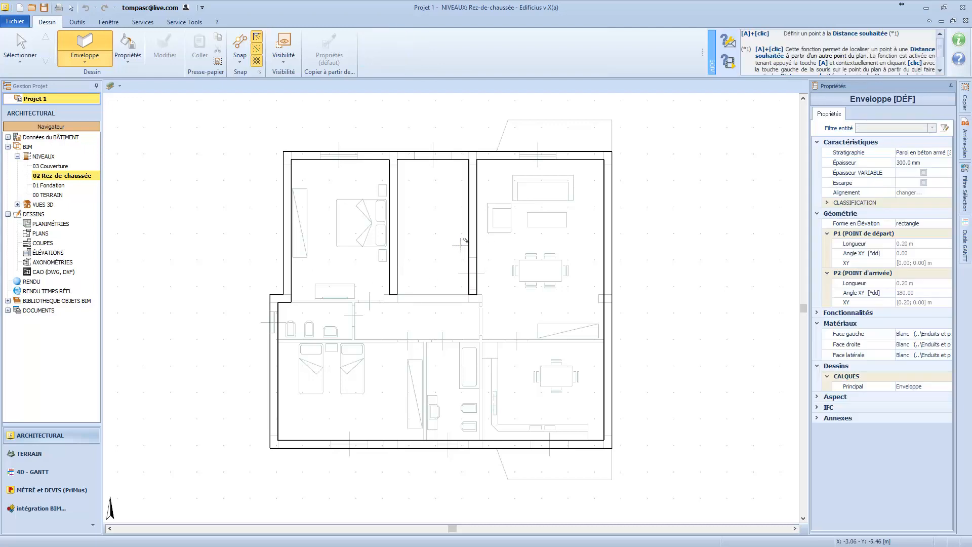
{"action": "left_click", "coordinate": [436, 310]}
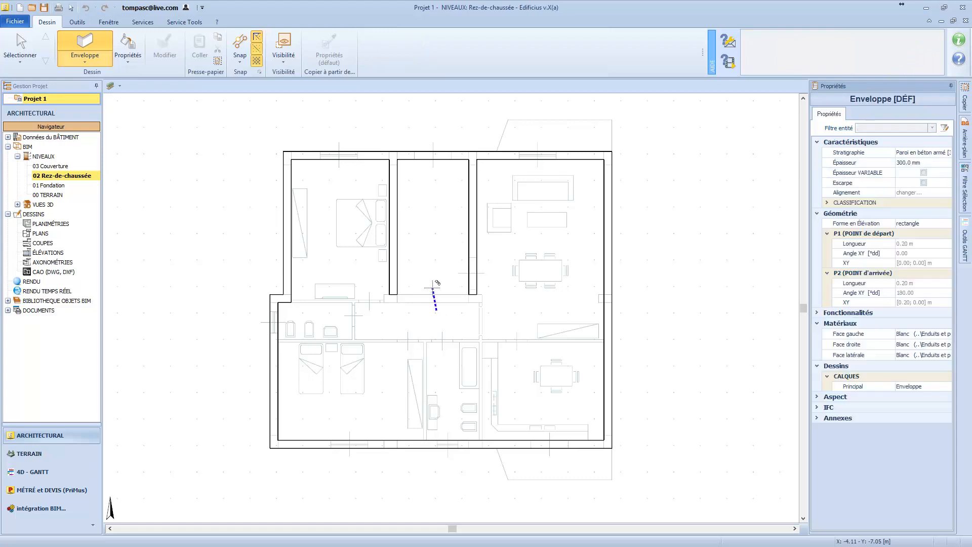
{"action": "left_click", "coordinate": [435, 283]}
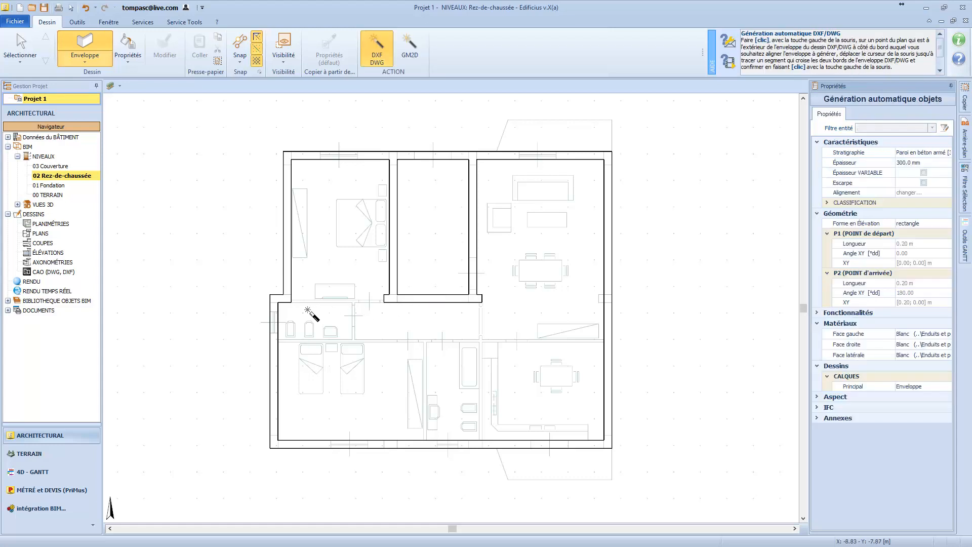
Generate from the DWG the partitions below the upper-left bedroom, along the corridor, beside the small bathroom and on the kitchen's left side.
{"action": "left_click", "coordinate": [304, 290]}
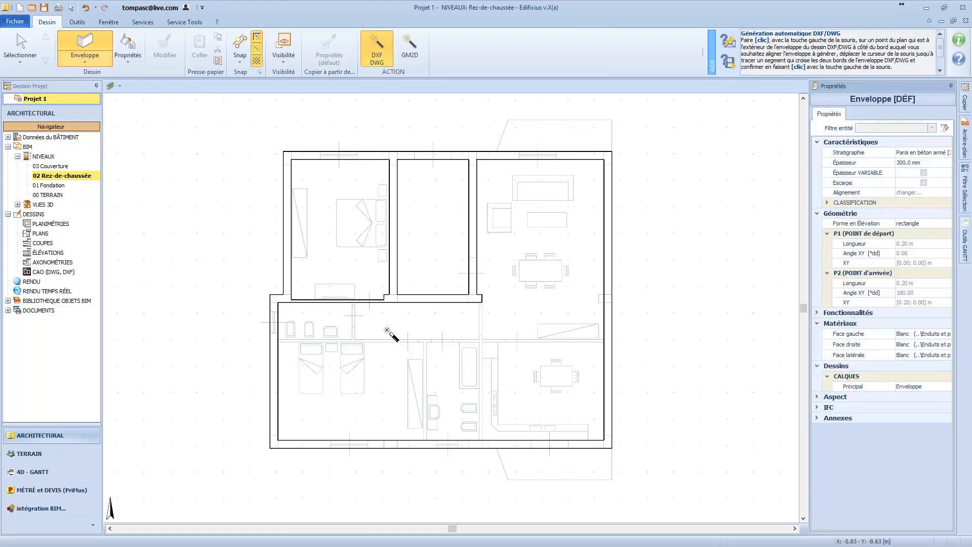
{"action": "left_click", "coordinate": [388, 331]}
{"action": "left_click", "coordinate": [390, 357]}
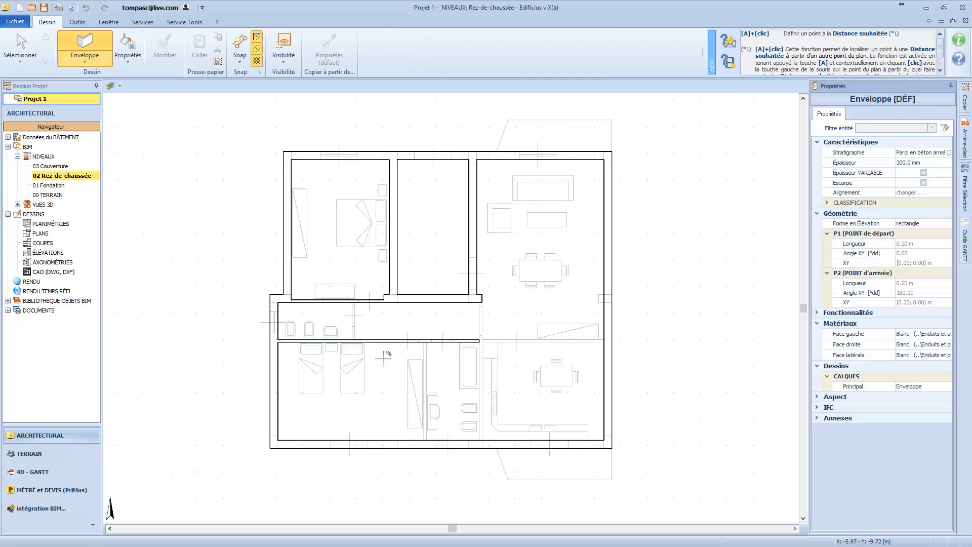
{"action": "left_click", "coordinate": [362, 324]}
{"action": "left_click", "coordinate": [349, 327]}
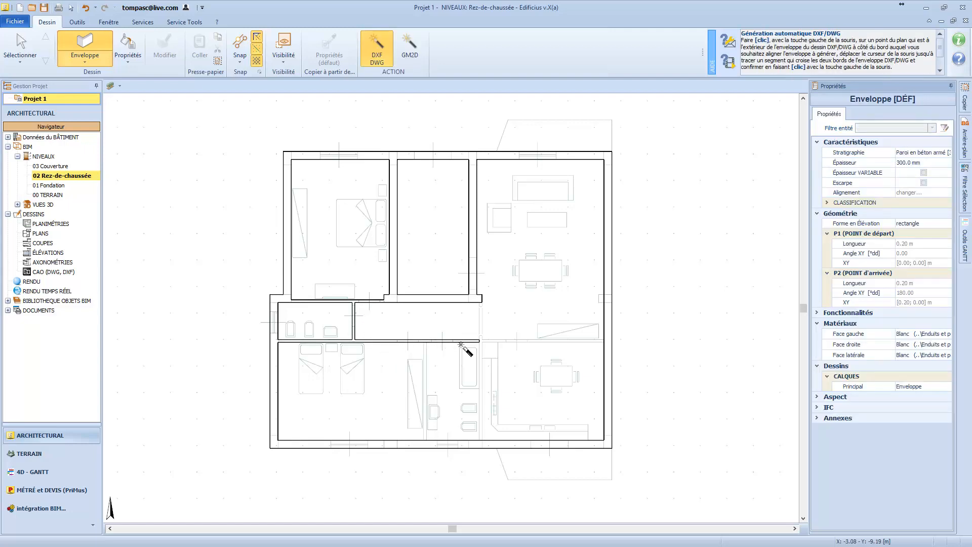
{"action": "scroll", "coordinate": [483, 355], "scroll_direction": "up", "scroll_amount": 2}
{"action": "left_click", "coordinate": [485, 419]}
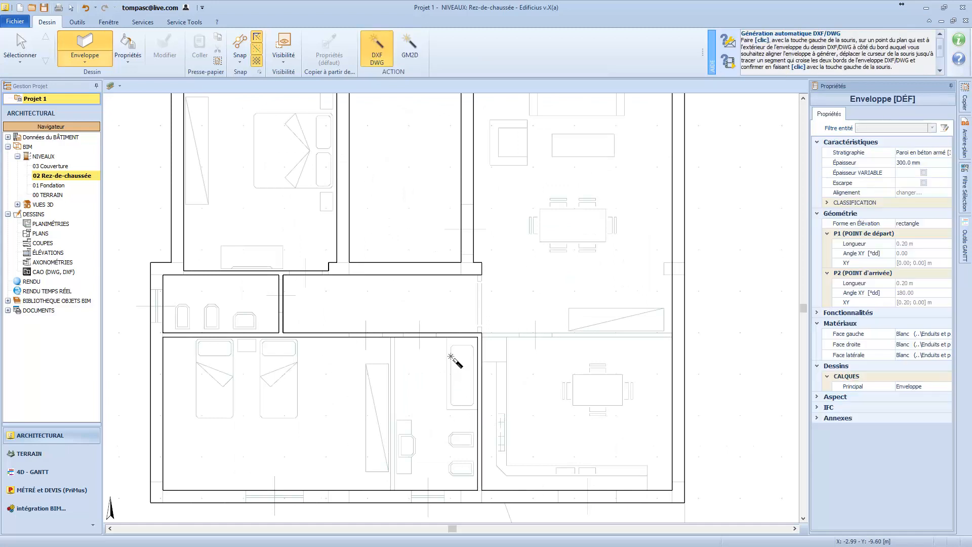
{"action": "key", "text": "Escape"}
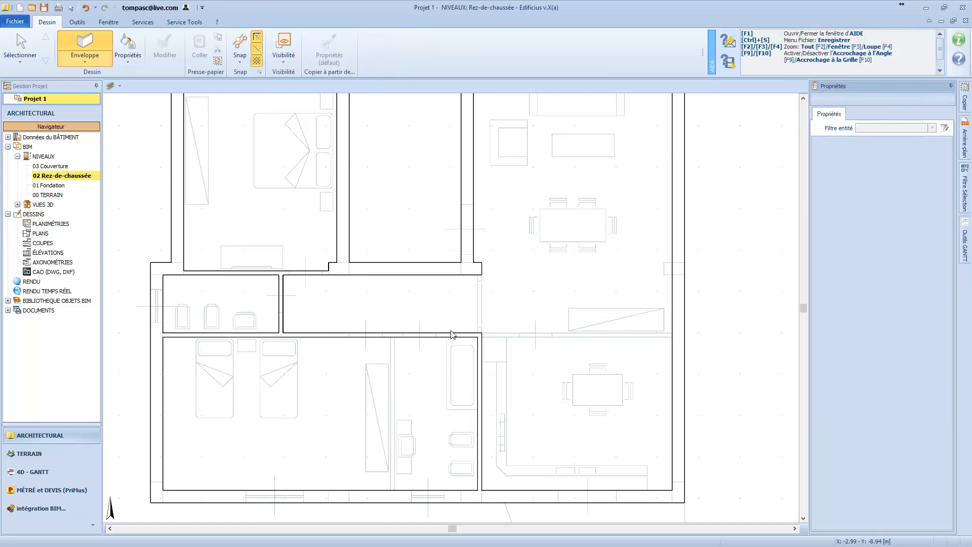
Extend the kitchen's left partition up to the wall above the corridor, and extend the corridor partition to the right exterior wall.
{"action": "left_click", "coordinate": [483, 349]}
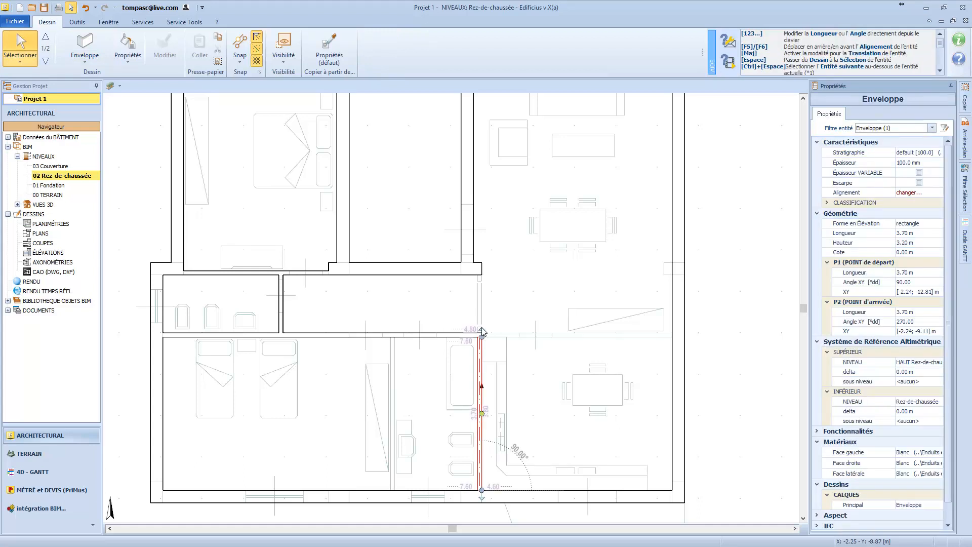
{"action": "left_click_drag", "start_coordinate": [481, 330], "coordinate": [481, 271]}
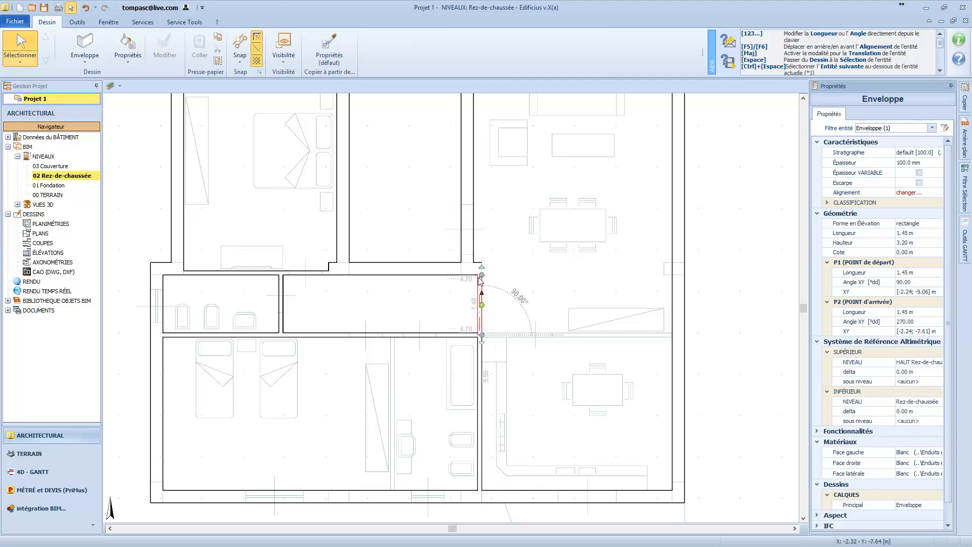
{"action": "left_click", "coordinate": [462, 336]}
{"action": "left_click_drag", "start_coordinate": [476, 335], "coordinate": [677, 330]}
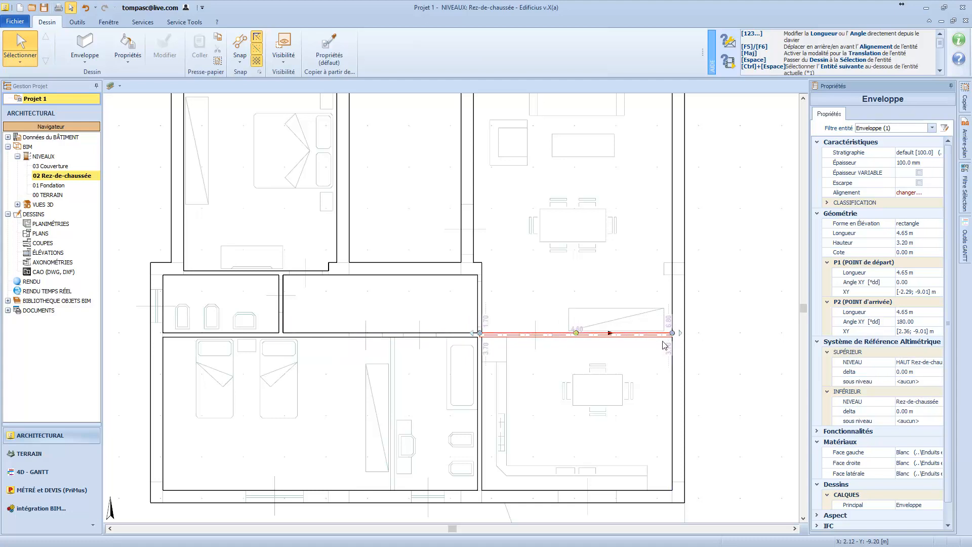
{"action": "scroll", "coordinate": [666, 344], "scroll_direction": "down", "scroll_amount": 1}
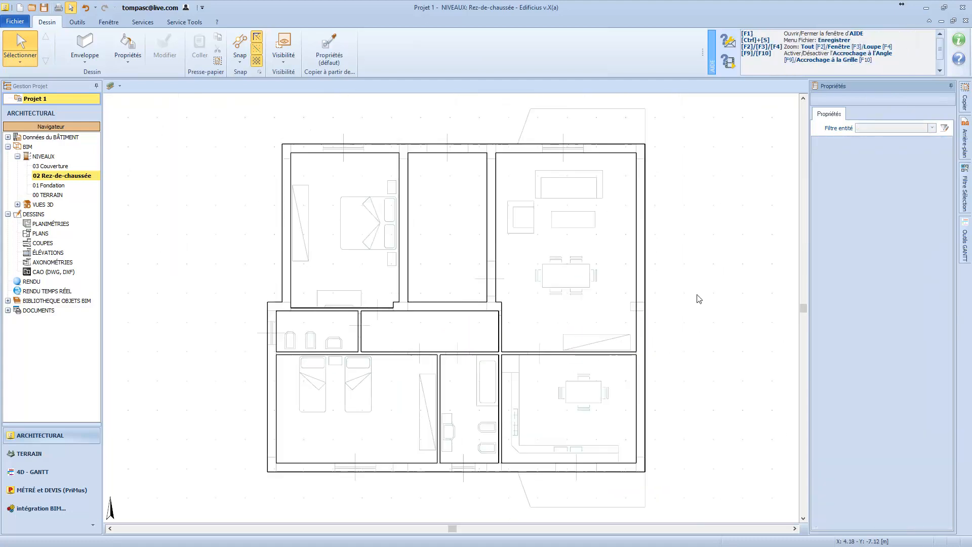
Change the stratigraphy of the wall between the central upper room and the living room to Maçonnerie en briques creuses isolée [300.0].
{"action": "left_click", "coordinate": [496, 229]}
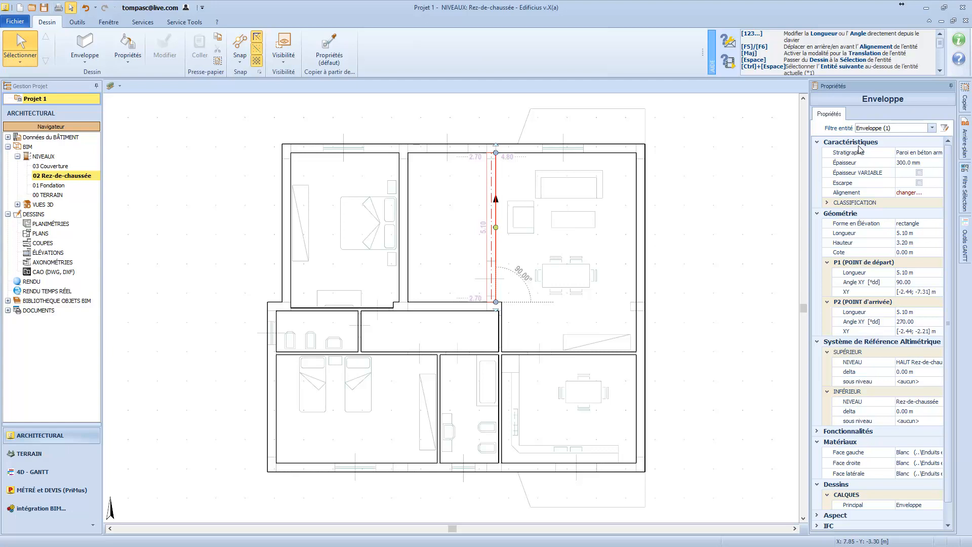
{"action": "left_click", "coordinate": [906, 155]}
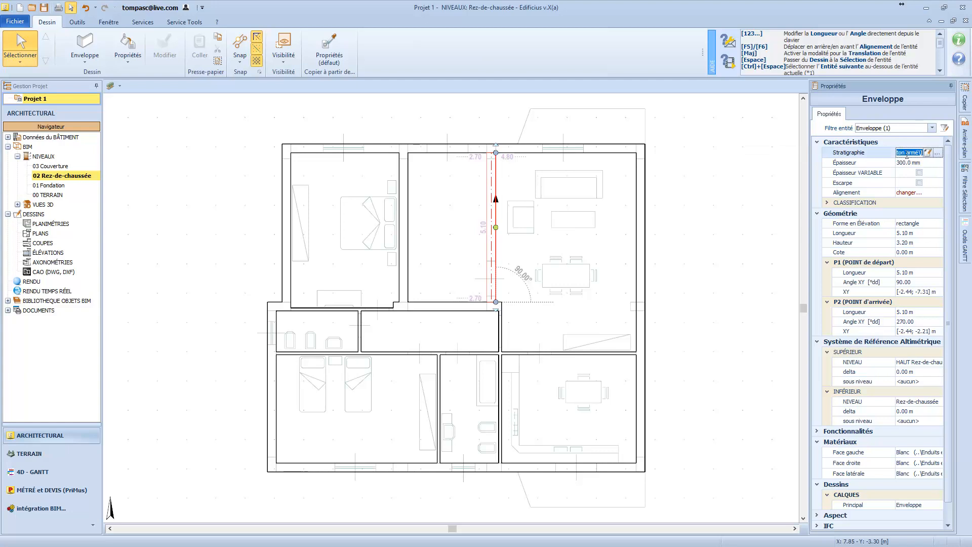
{"action": "left_click", "coordinate": [938, 153]}
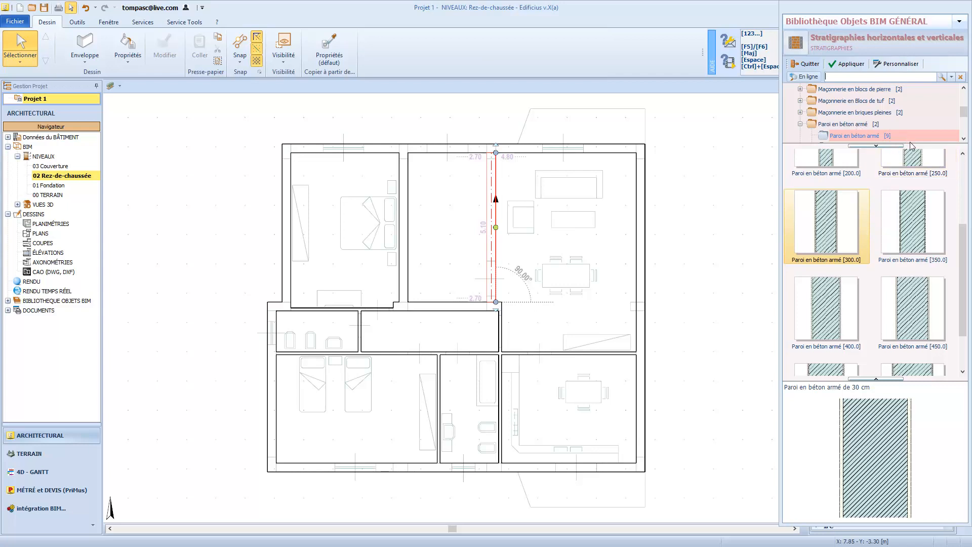
{"action": "left_click_drag", "start_coordinate": [966, 263], "coordinate": [961, 211]}
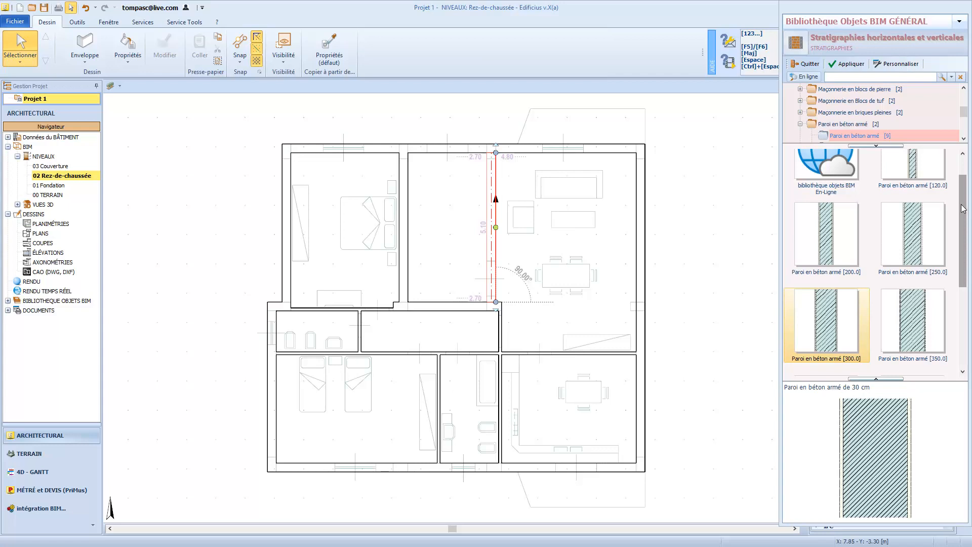
{"action": "left_click_drag", "start_coordinate": [961, 212], "coordinate": [962, 245]}
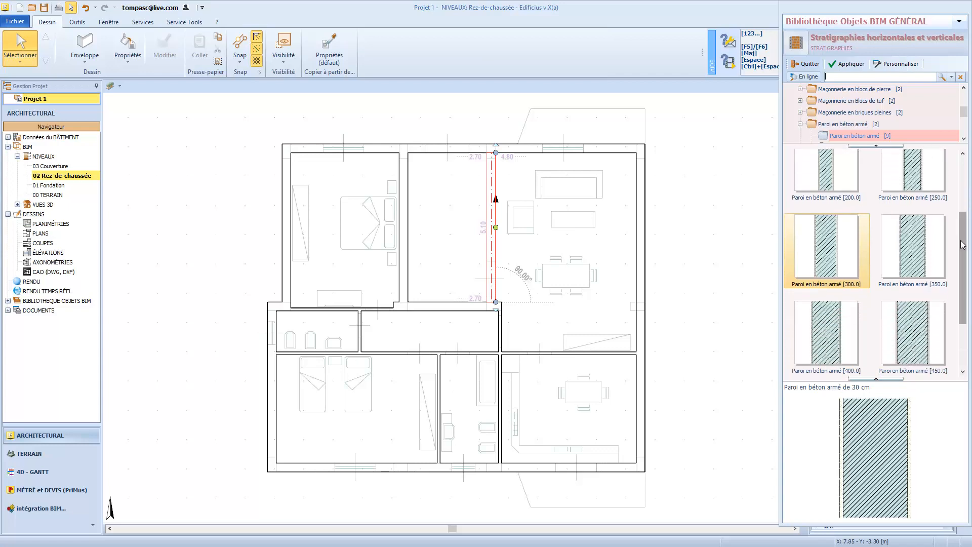
{"action": "left_click", "coordinate": [963, 89]}
{"action": "left_click", "coordinate": [964, 88]}
{"action": "left_click", "coordinate": [963, 88]}
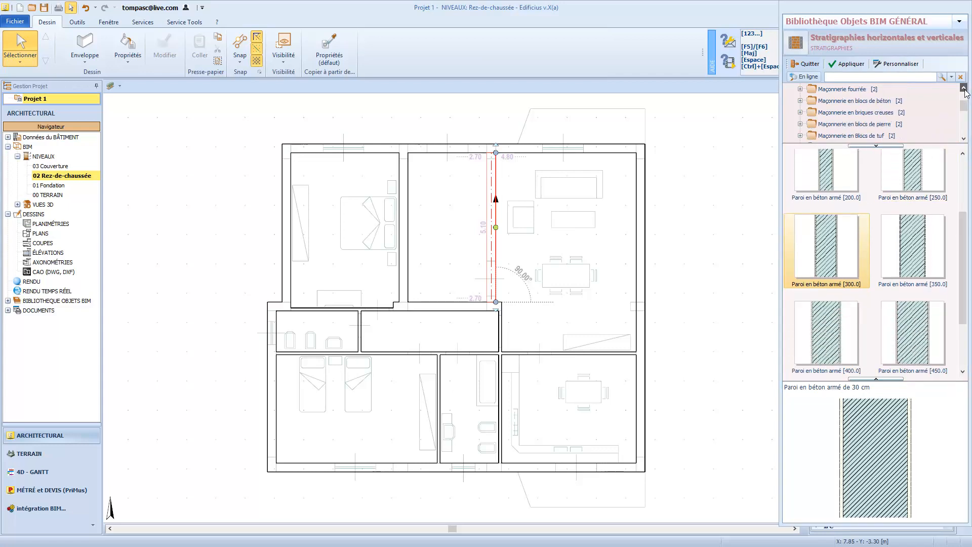
{"action": "left_click", "coordinate": [800, 112]}
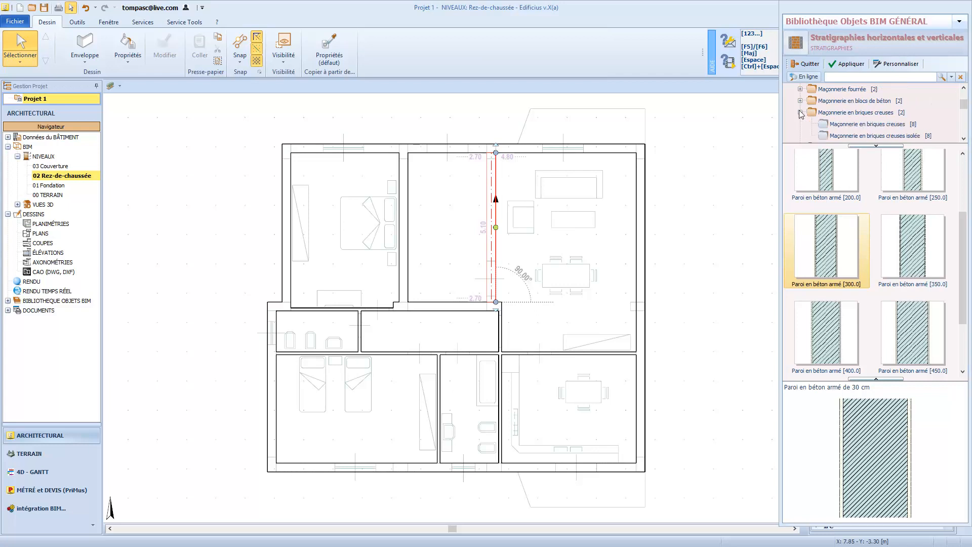
{"action": "left_click", "coordinate": [848, 137]}
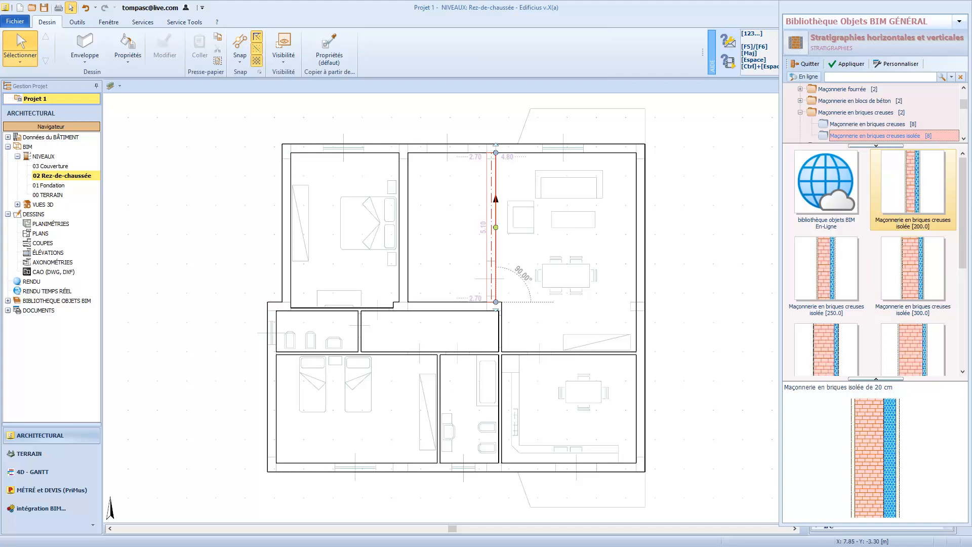
{"action": "left_click_drag", "start_coordinate": [964, 219], "coordinate": [964, 247]}
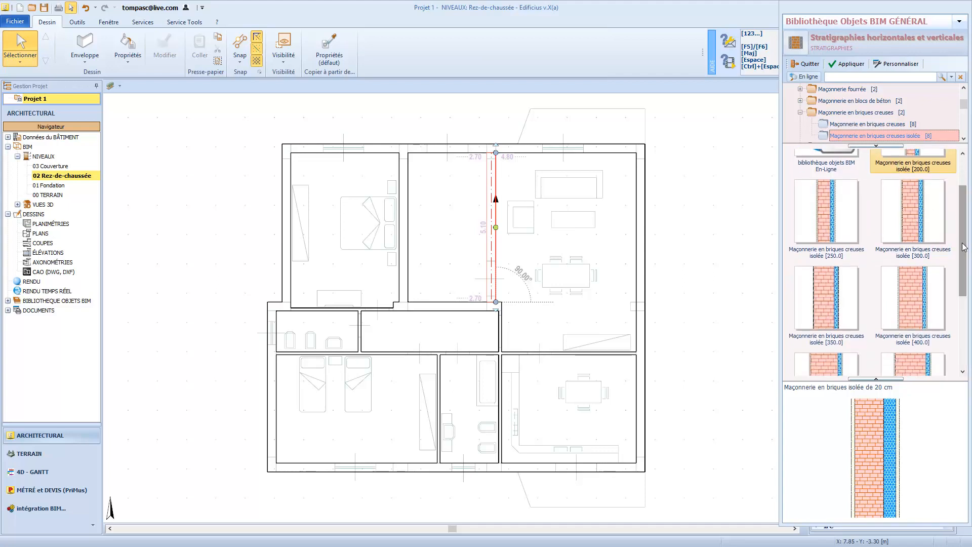
{"action": "left_click", "coordinate": [909, 207]}
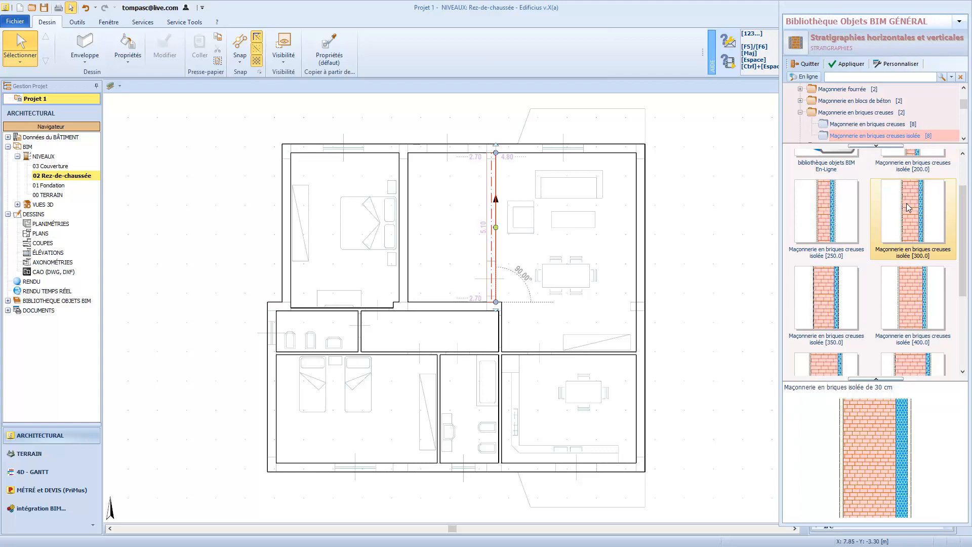
{"action": "left_click", "coordinate": [854, 67]}
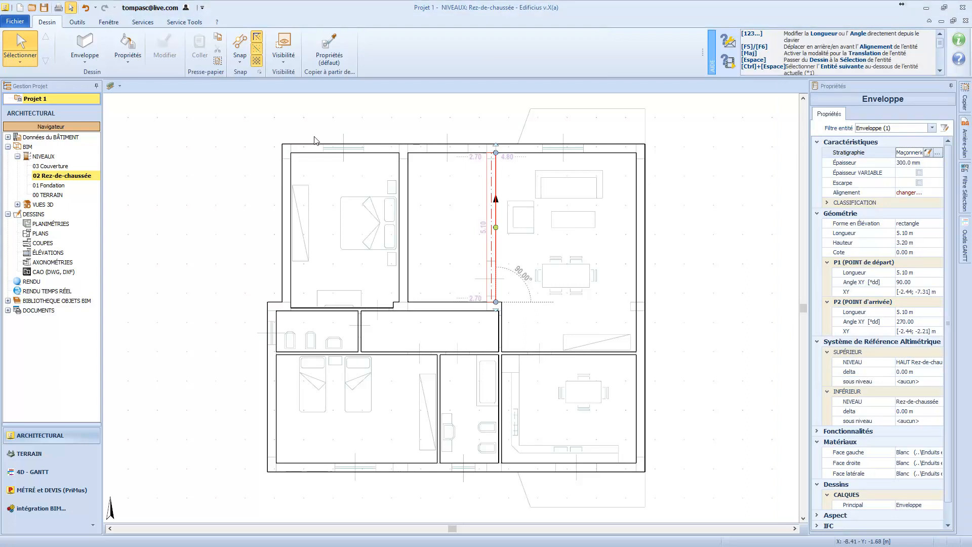
Start a rectangular 2D magnetic grid to the right of the building and set its column spacing X 1-2 to 5 m.
{"action": "left_click", "coordinate": [92, 62]}
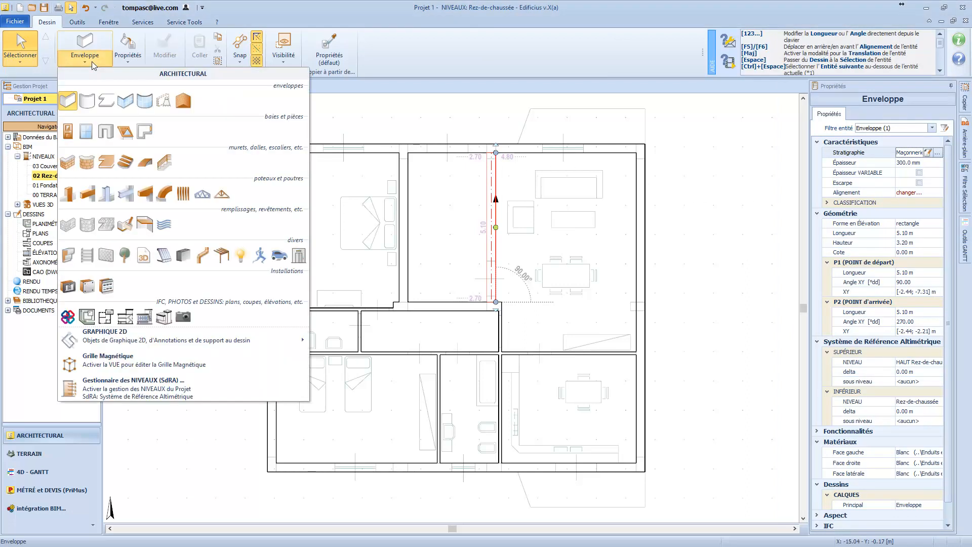
{"action": "mouse_move", "coordinate": [138, 344]}
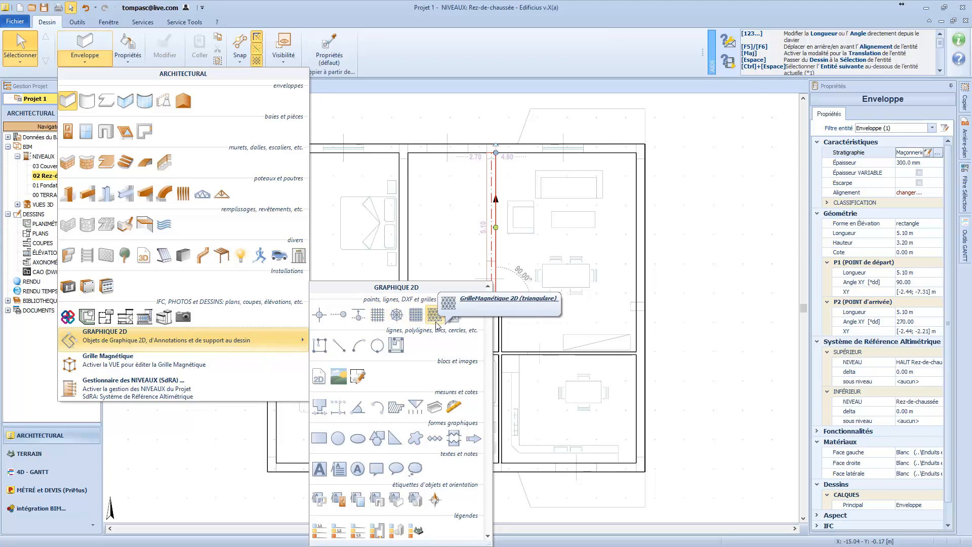
{"action": "left_click", "coordinate": [381, 319]}
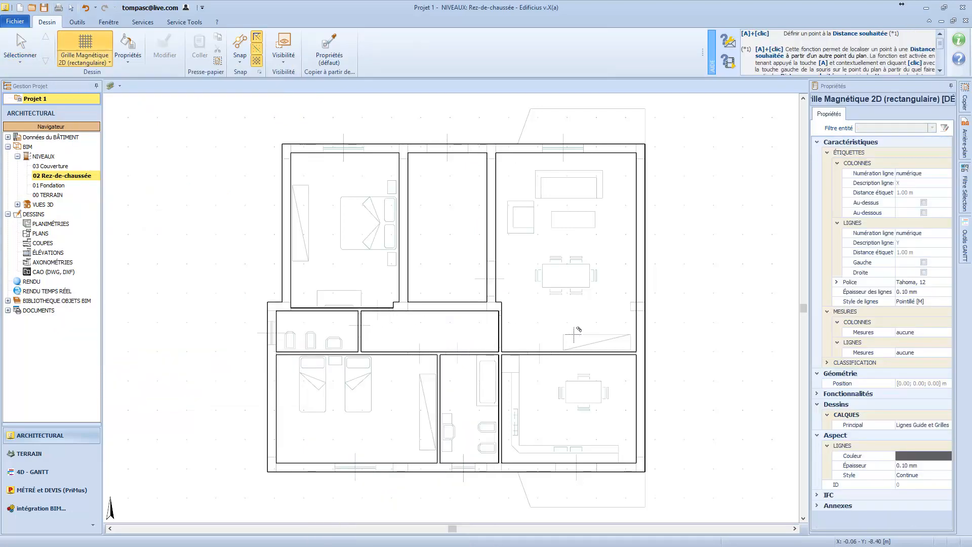
{"action": "left_click", "coordinate": [704, 337]}
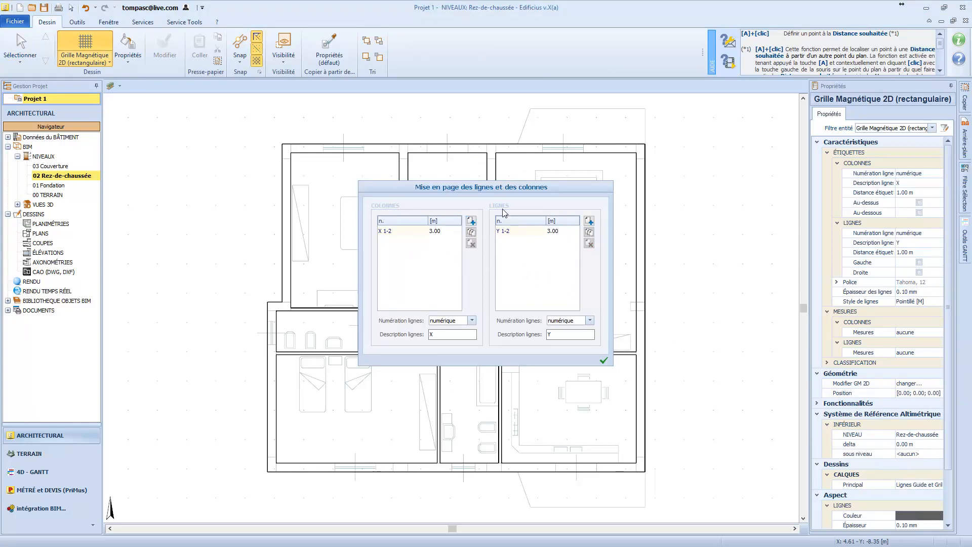
{"action": "double_click", "coordinate": [441, 231]}
{"action": "type", "text": "5"}
Define three grid row spacings of 3.90 m, 1.50 m and 5.50 m, and accept the grid layout.
{"action": "double_click", "coordinate": [561, 231]}
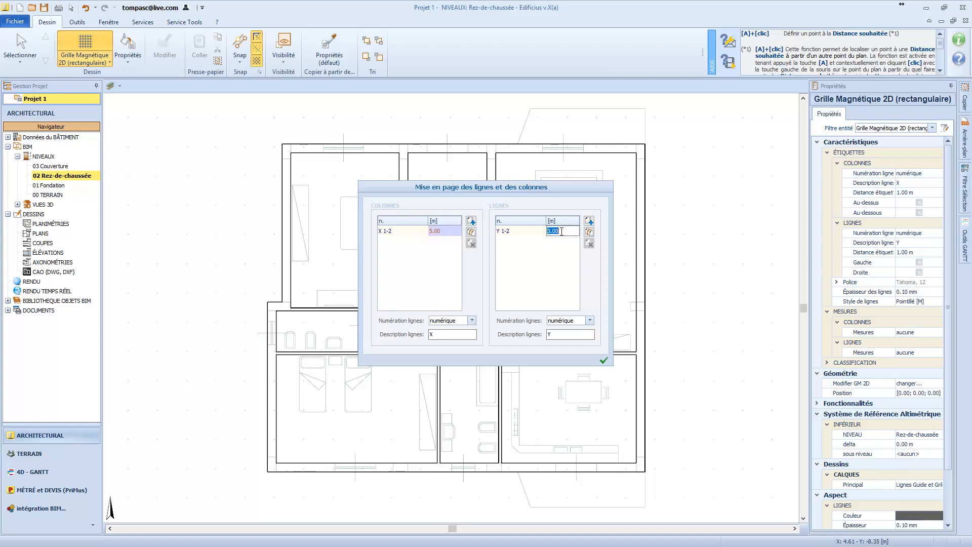
{"action": "type", "text": "3."}
{"action": "left_click", "coordinate": [589, 221]}
{"action": "type", "text": "1.5"}
{"action": "left_click", "coordinate": [589, 221]}
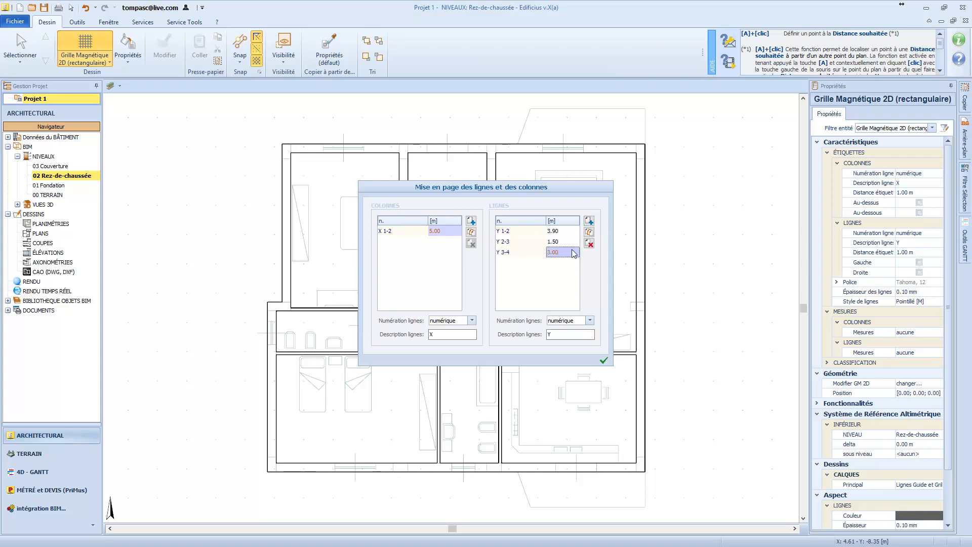
{"action": "left_click", "coordinate": [563, 251]}
{"action": "type", "text": "5.5"}
{"action": "key", "text": "Return"}
{"action": "left_click", "coordinate": [604, 361]}
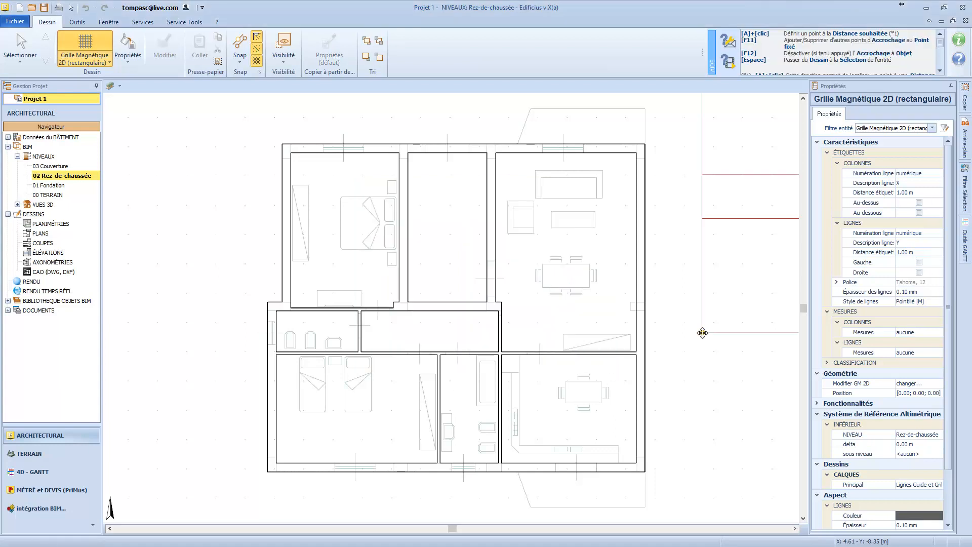
Place the magnetic grid with its lower-left corner on the snapped intersection at the building's lower-right corner.
{"action": "scroll", "coordinate": [555, 377], "scroll_direction": "down", "scroll_amount": 1}
{"action": "scroll", "coordinate": [555, 377], "scroll_direction": "down", "scroll_amount": 1}
{"action": "scroll", "coordinate": [646, 418], "scroll_direction": "up", "scroll_amount": 1}
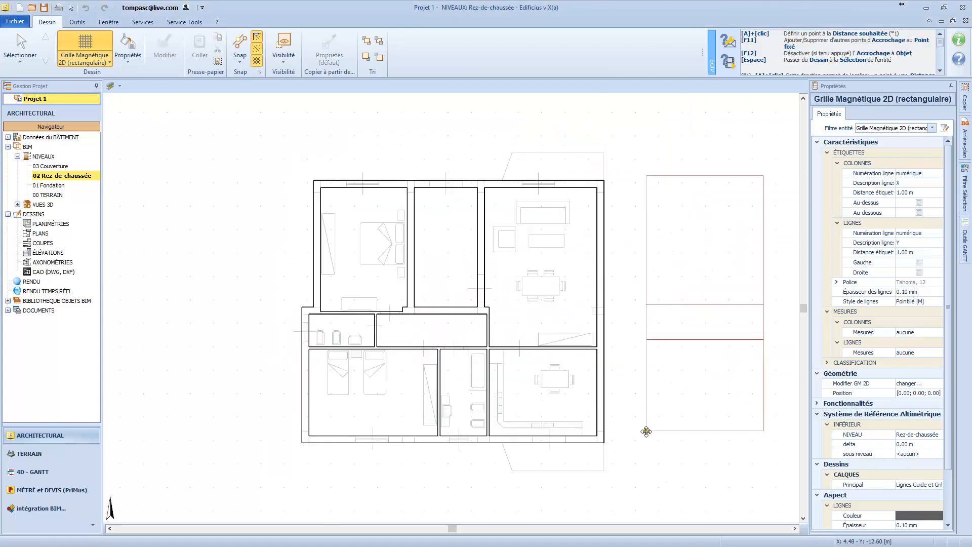
{"action": "scroll", "coordinate": [633, 443], "scroll_direction": "up", "scroll_amount": 1}
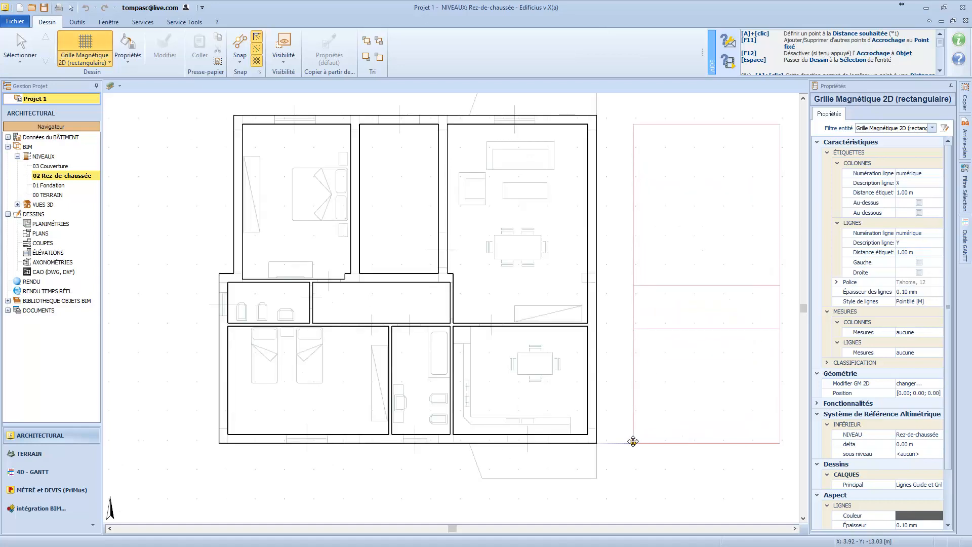
{"action": "left_click", "coordinate": [585, 438]}
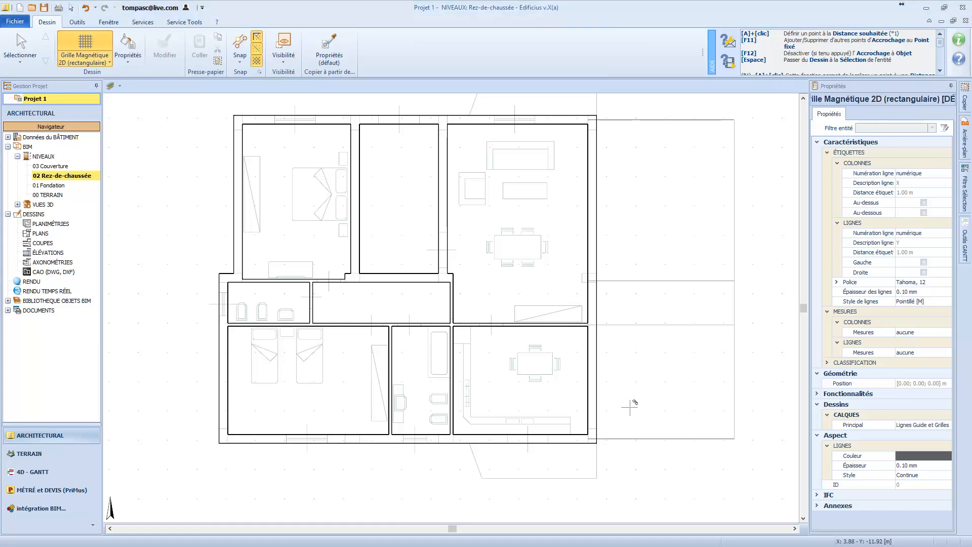
Shift the alignment line of the two exterior wall segments on the building's right side to their inner face.
{"action": "left_click", "coordinate": [24, 45]}
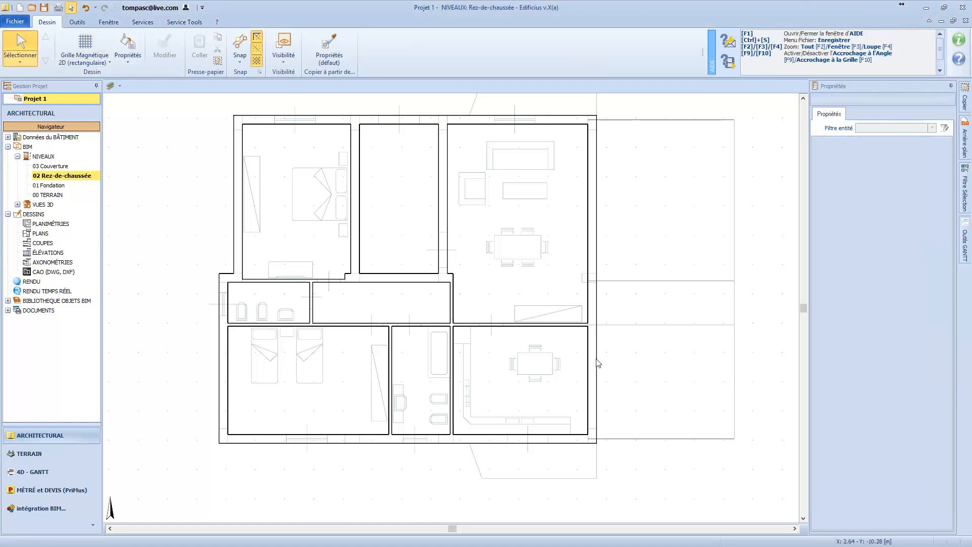
{"action": "left_click", "coordinate": [595, 263]}
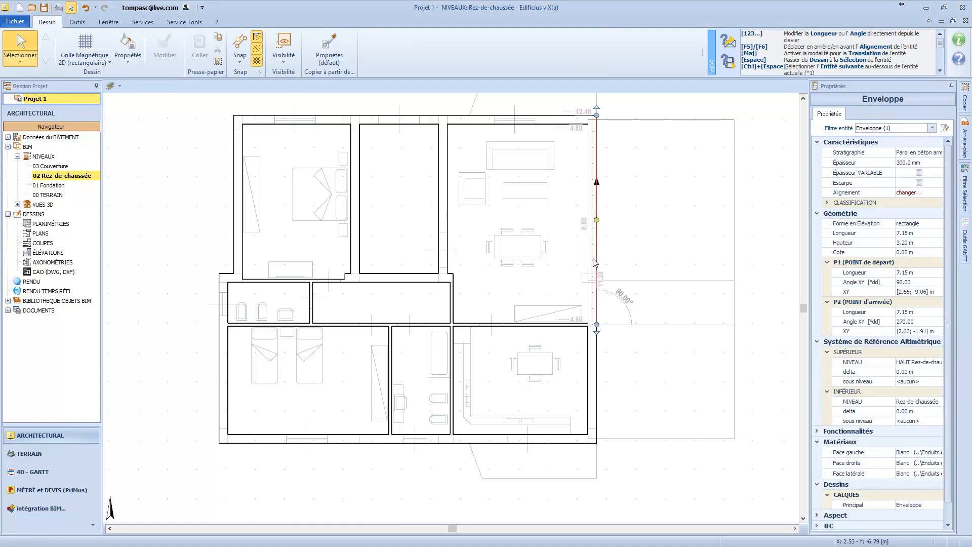
{"action": "key", "text": "F5"}
{"action": "key", "text": "F5"}
{"action": "left_click", "coordinate": [596, 357]}
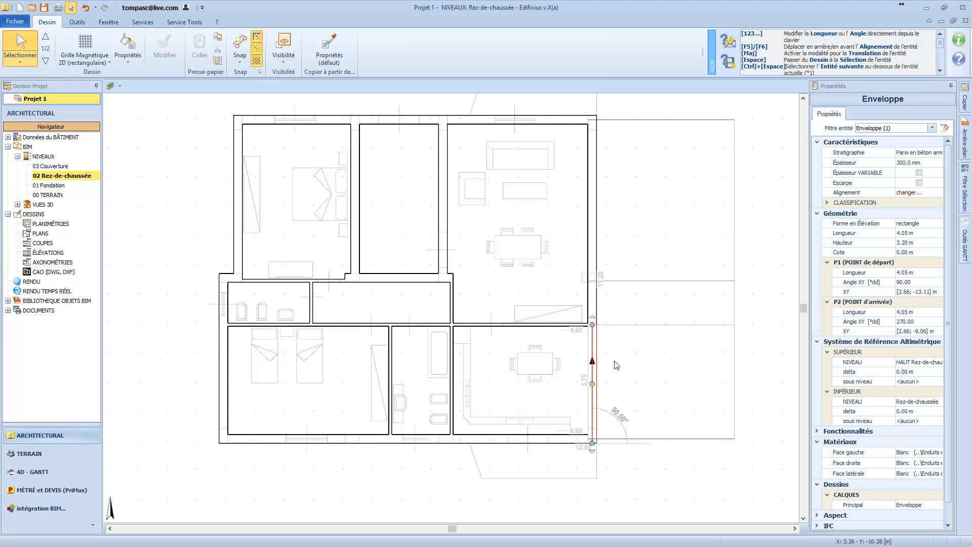
{"action": "key", "text": "F5"}
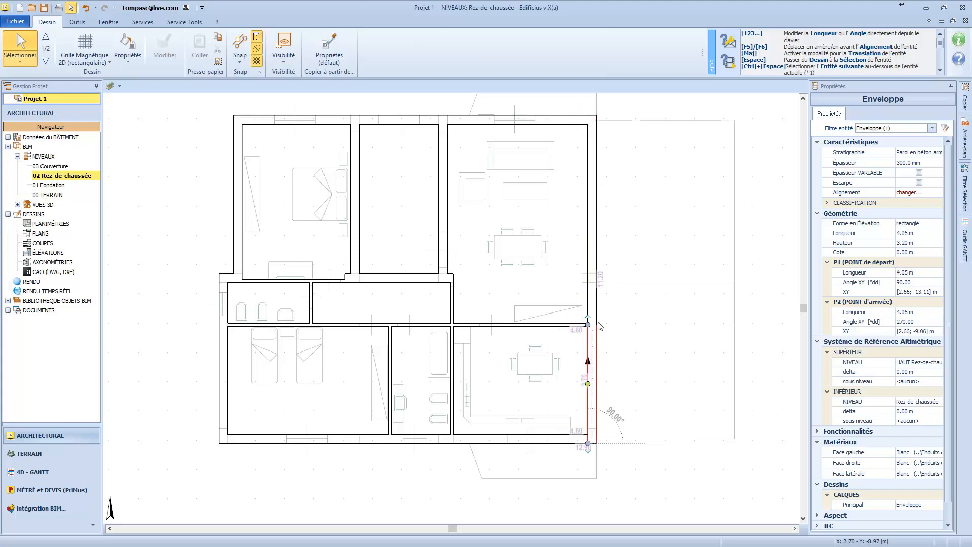
Change the stratigraphy of both realigned right-side wall segments to Cloison en brique creuse [100.0].
{"action": "left_click", "coordinate": [594, 299], "text": "ctrl"}
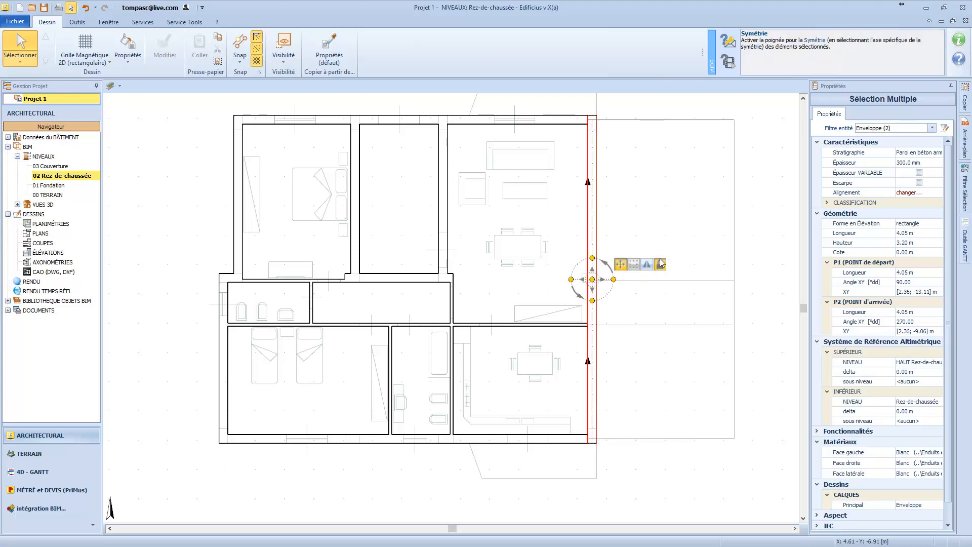
{"action": "left_click", "coordinate": [912, 153]}
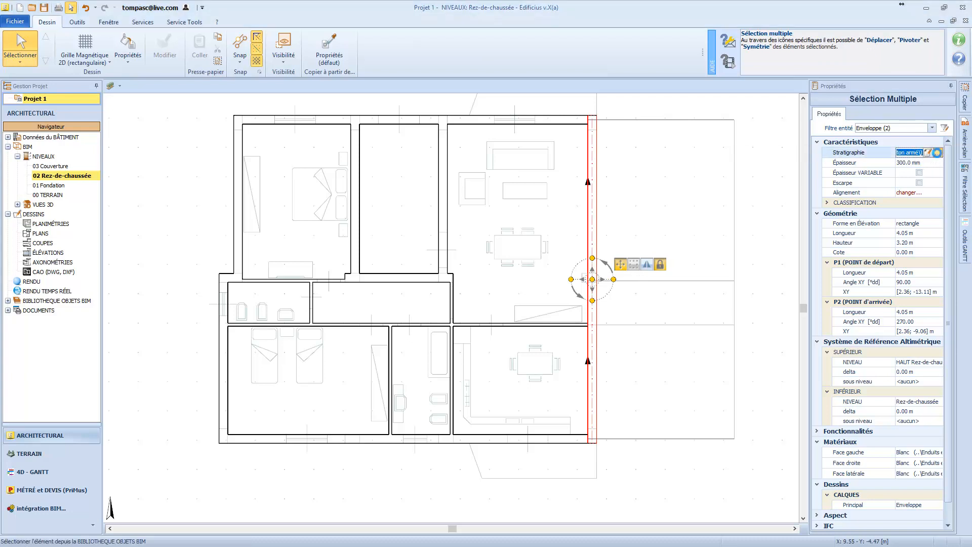
{"action": "left_click", "coordinate": [937, 152]}
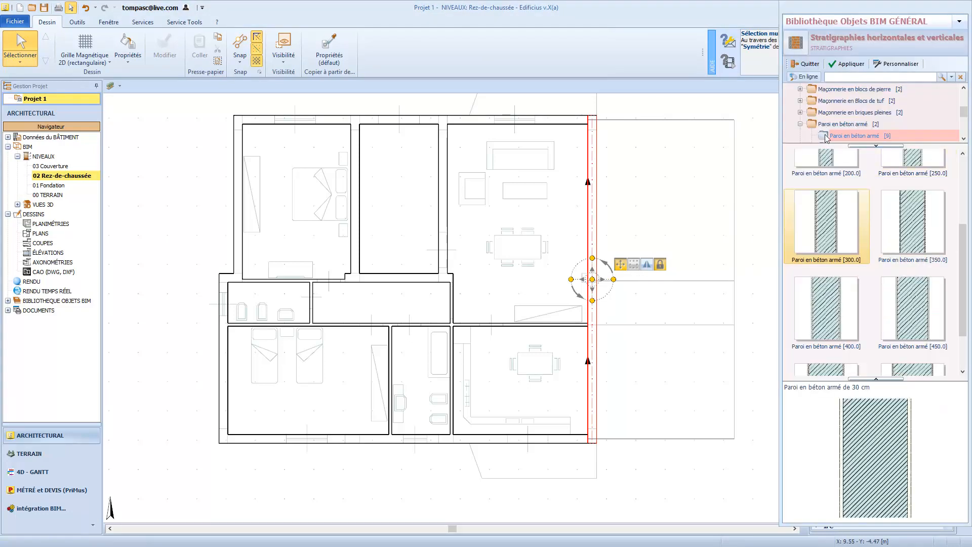
{"action": "left_click", "coordinate": [800, 125]}
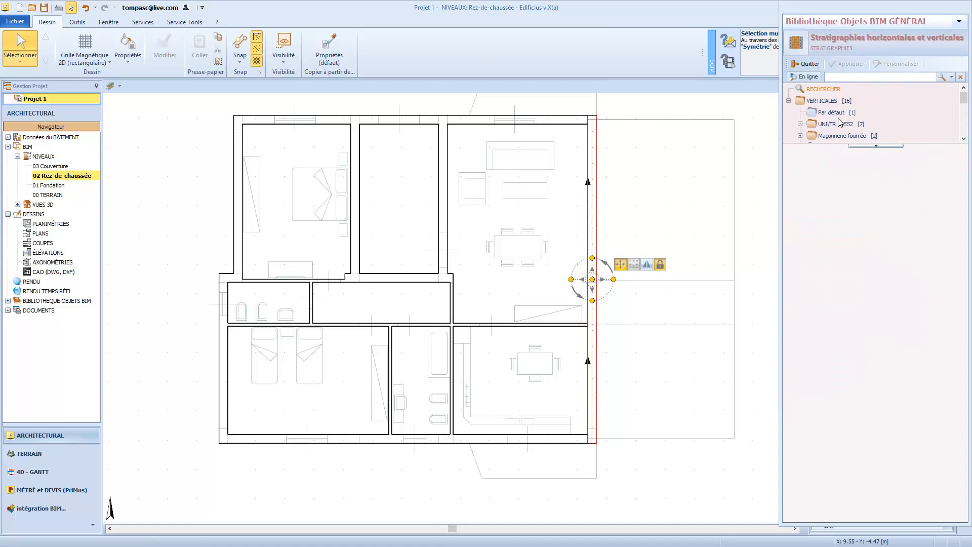
{"action": "scroll", "coordinate": [837, 122], "scroll_direction": "down", "scroll_amount": 4}
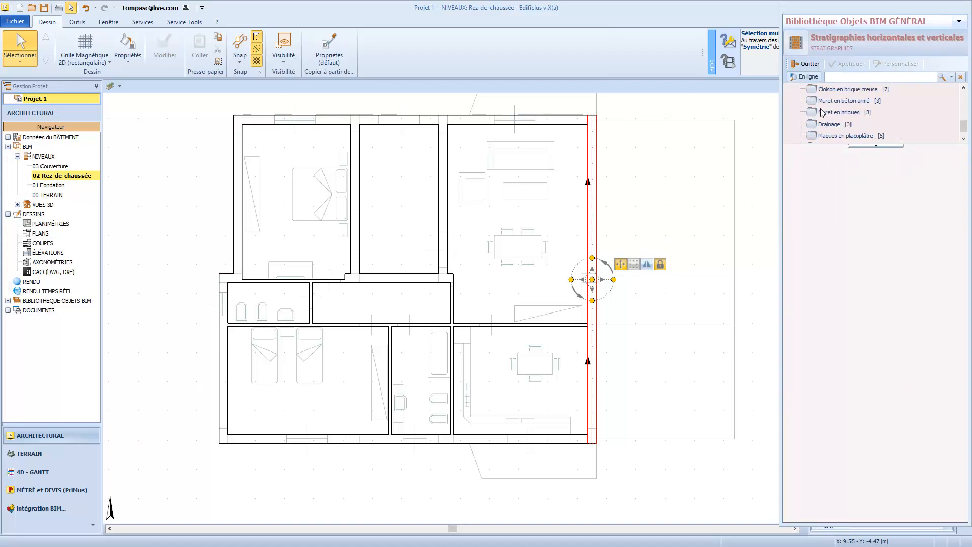
{"action": "left_click", "coordinate": [852, 90]}
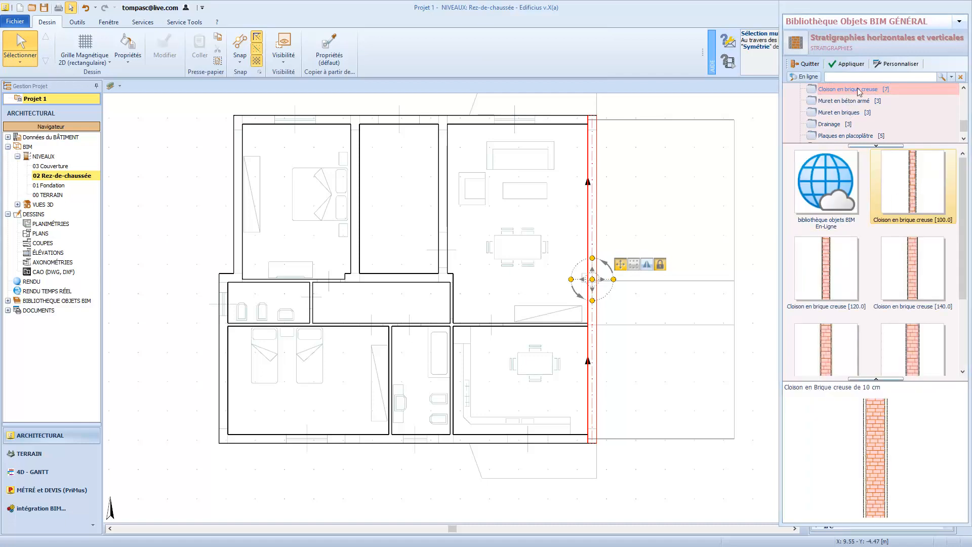
{"action": "left_click", "coordinate": [849, 65]}
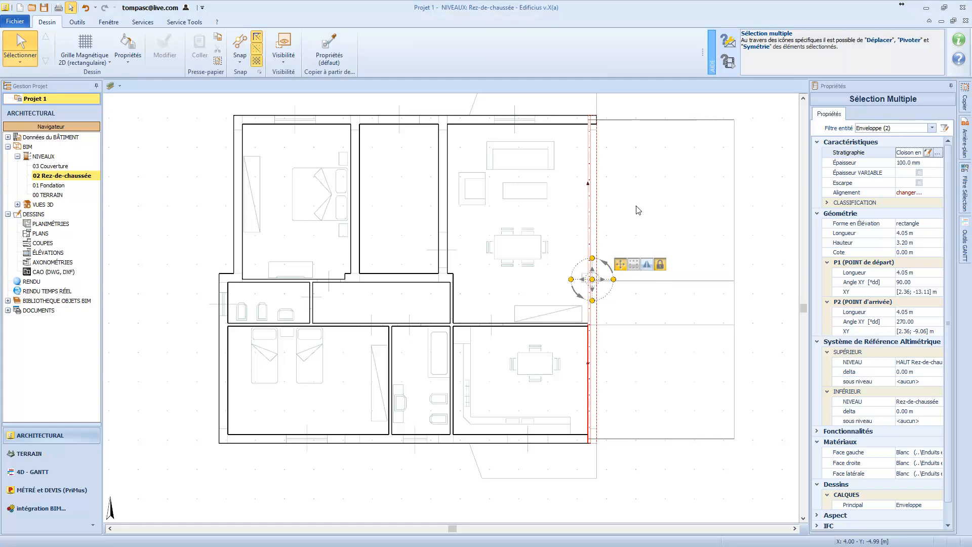
Generate Enveloppe walls automatically from the magnetic grid with GM2D, enclosing its free right side and anchoring the walls on their centre line.
{"action": "left_click", "coordinate": [102, 64]}
{"action": "mouse_move", "coordinate": [192, 78]}
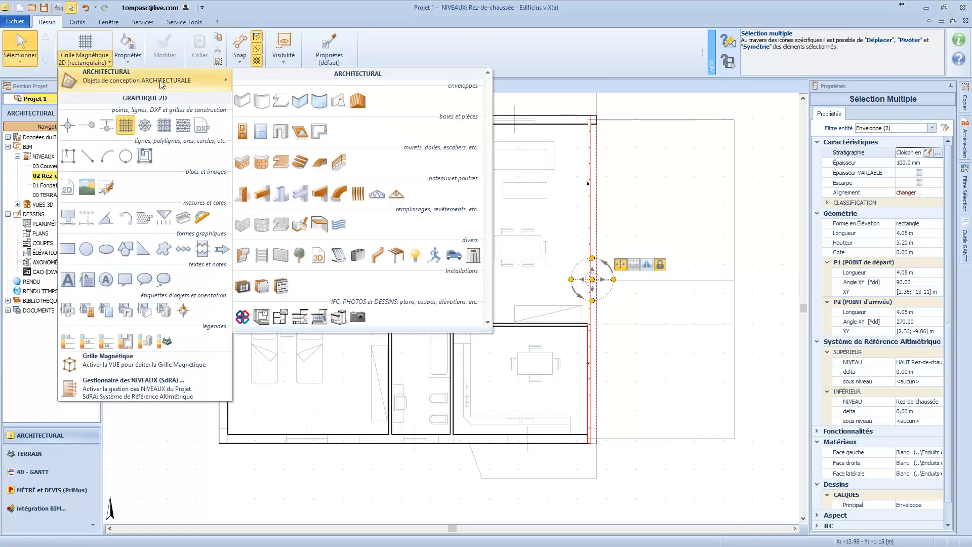
{"action": "left_click", "coordinate": [242, 102]}
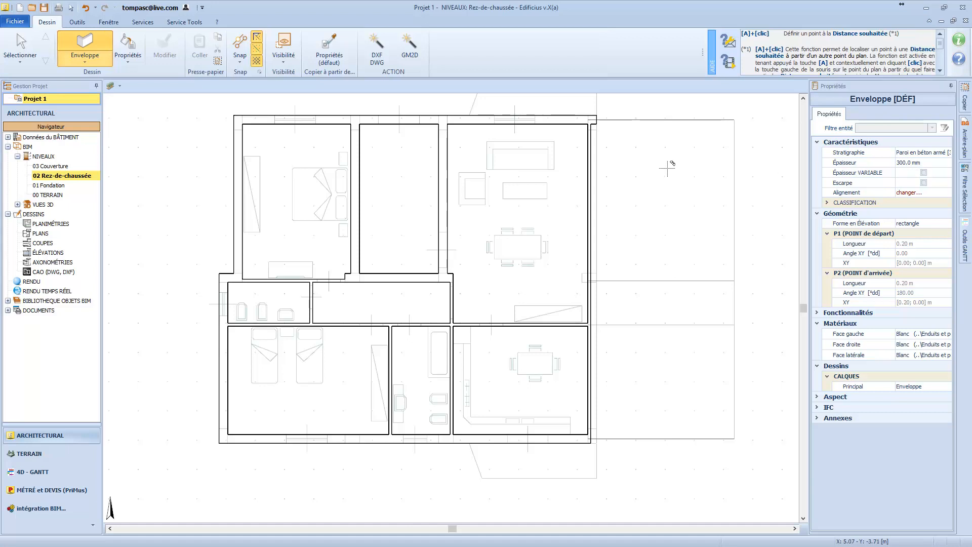
{"action": "left_click", "coordinate": [415, 58]}
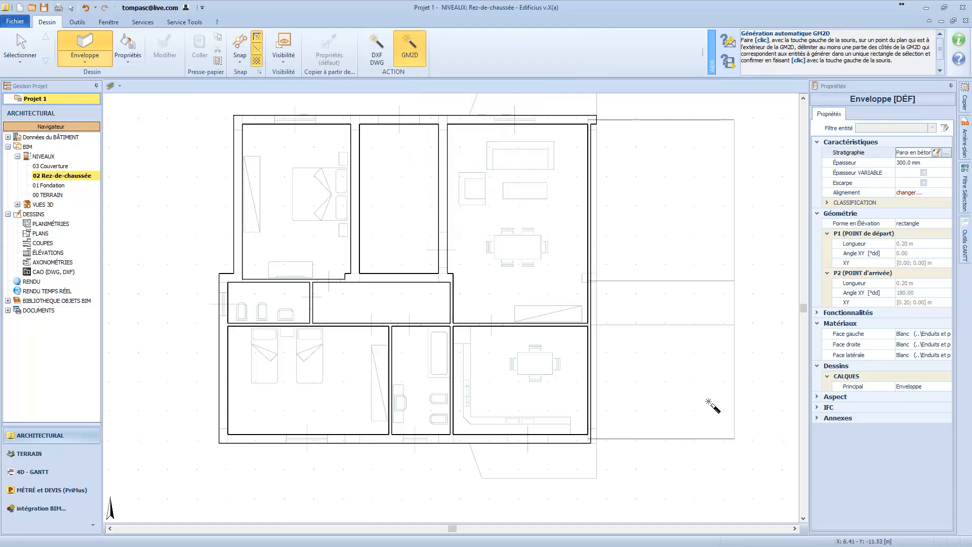
{"action": "left_click", "coordinate": [752, 457]}
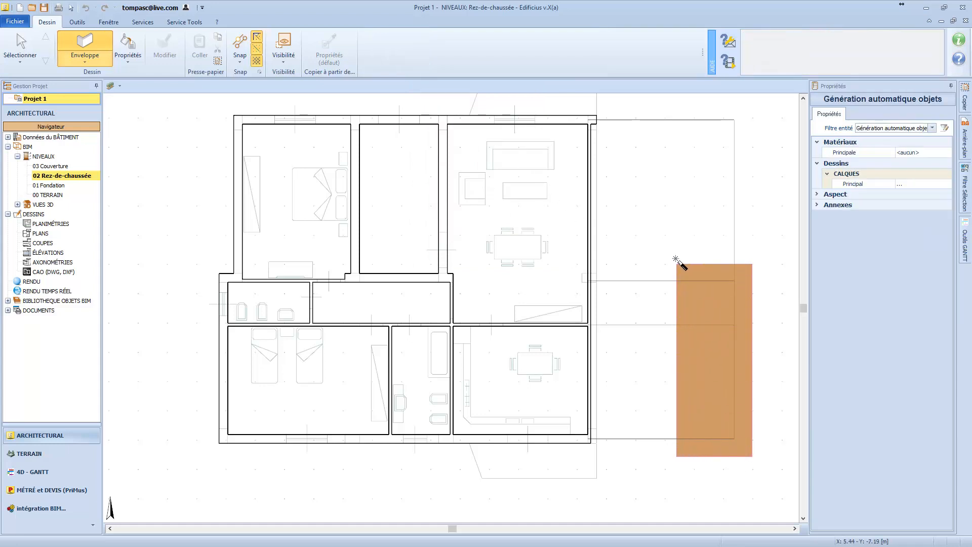
{"action": "left_click", "coordinate": [633, 176]}
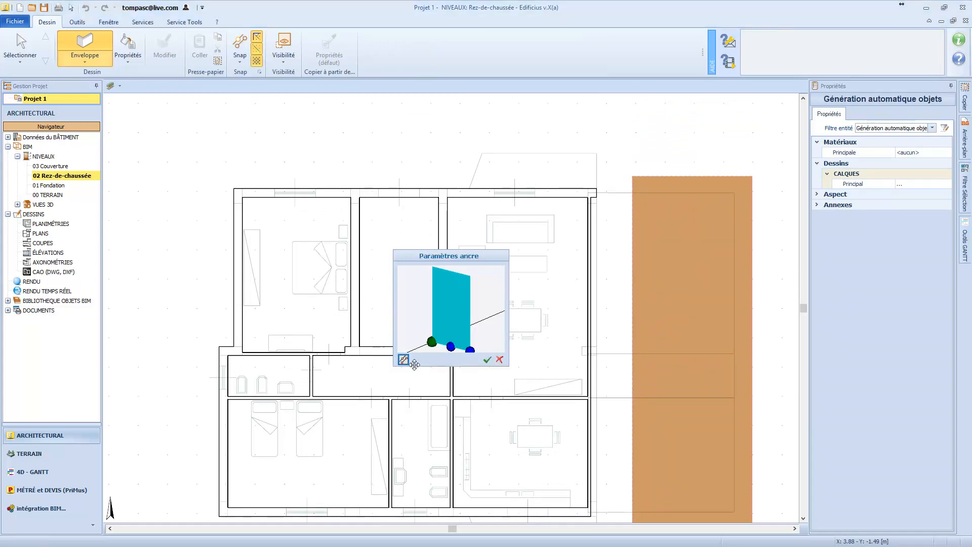
{"action": "left_click", "coordinate": [450, 347]}
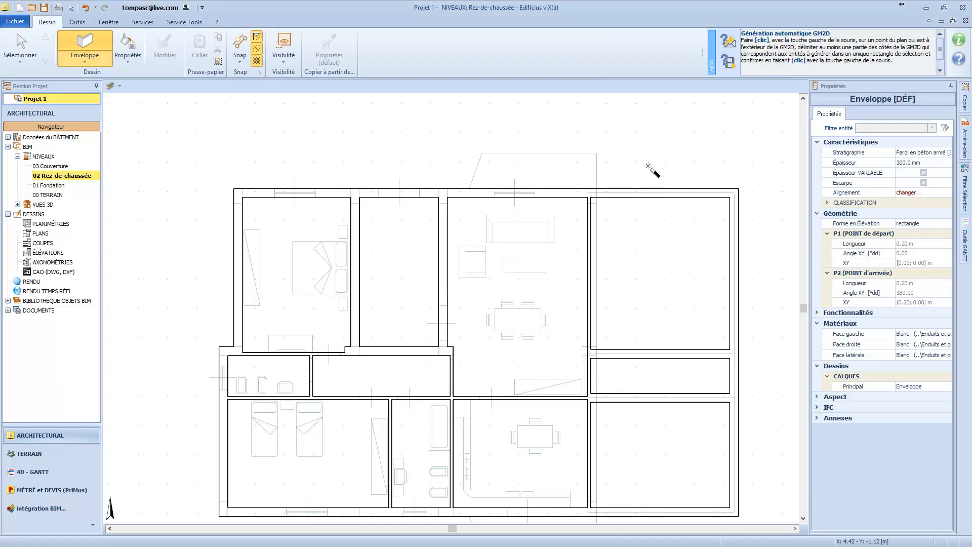
Select the two horizontal interior walls of the new extension, filter to Enveloppe, and change their stratigraphy to Cloison en brique creuse [100.0].
{"action": "scroll", "coordinate": [648, 165], "scroll_direction": "down", "scroll_amount": 1}
{"action": "scroll", "coordinate": [679, 371], "scroll_direction": "up", "scroll_amount": 1}
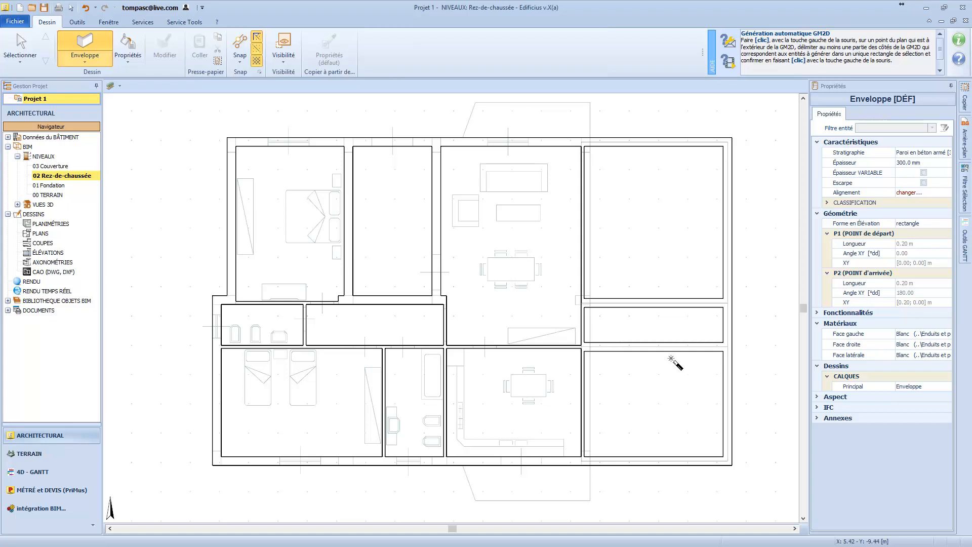
{"action": "left_click", "coordinate": [35, 55]}
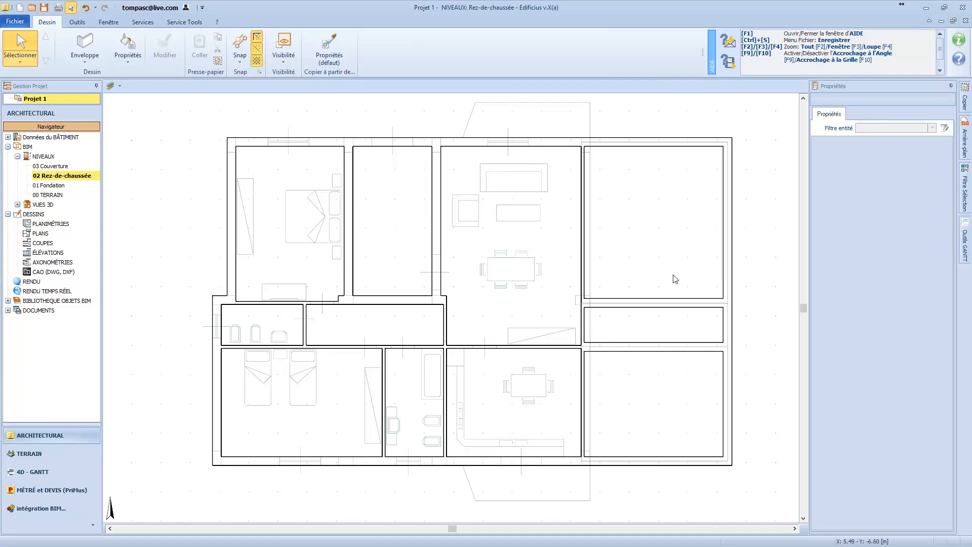
{"action": "left_click_drag", "start_coordinate": [673, 281], "coordinate": [642, 380]}
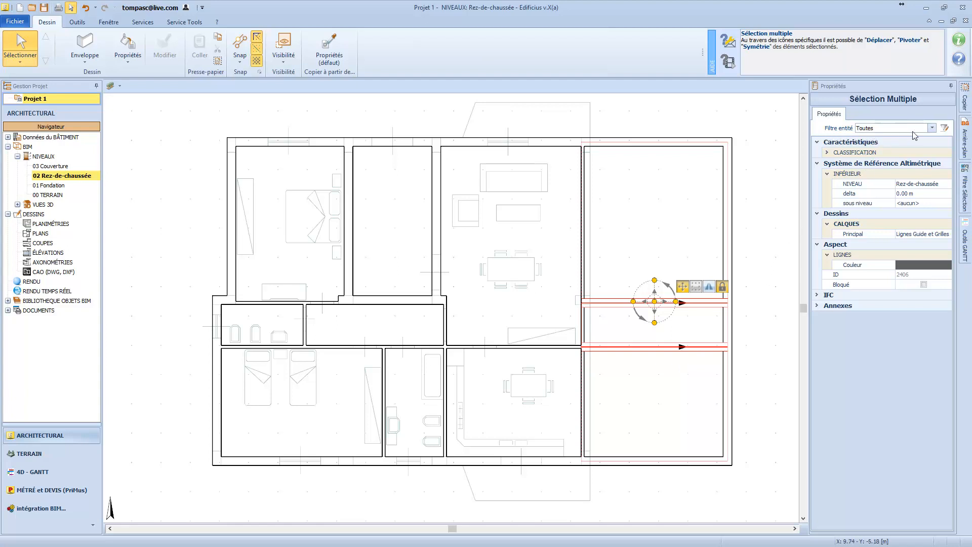
{"action": "left_click", "coordinate": [931, 129]}
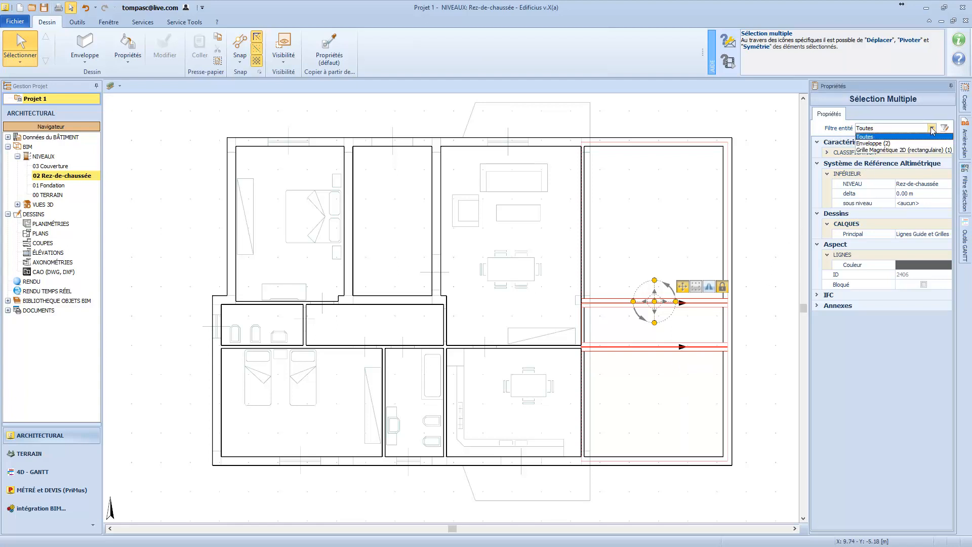
{"action": "left_click", "coordinate": [894, 144]}
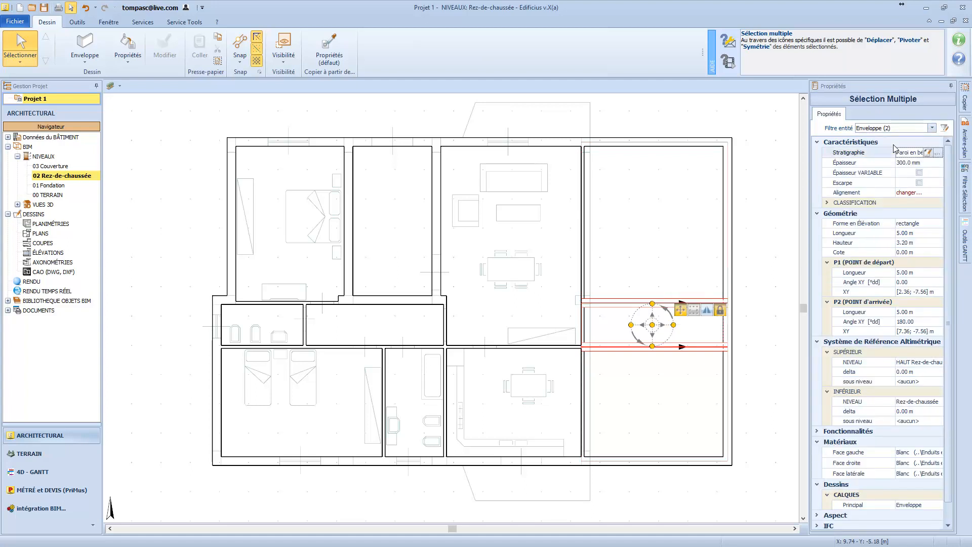
{"action": "left_click", "coordinate": [938, 152]}
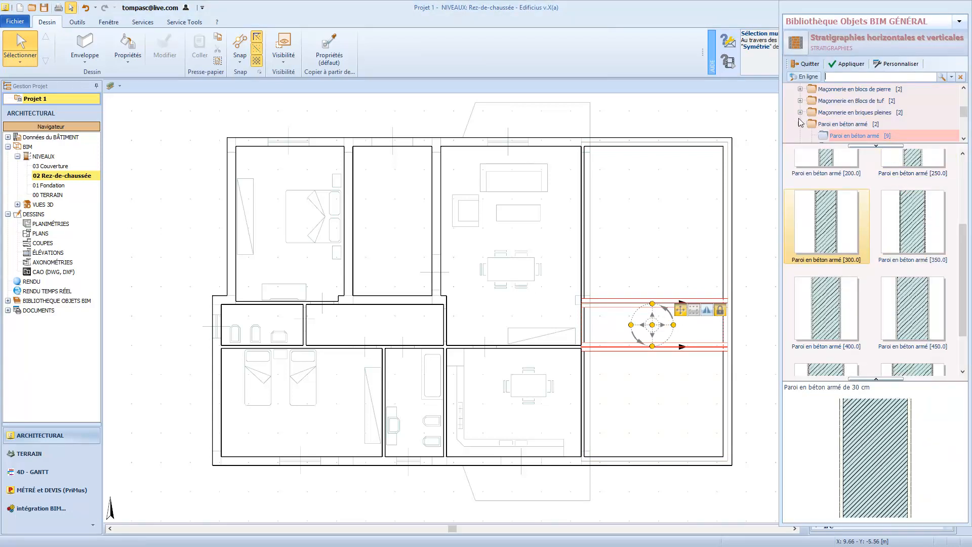
{"action": "left_click", "coordinate": [800, 124]}
{"action": "scroll", "coordinate": [812, 123], "scroll_direction": "down", "scroll_amount": 1}
{"action": "left_click", "coordinate": [835, 113]}
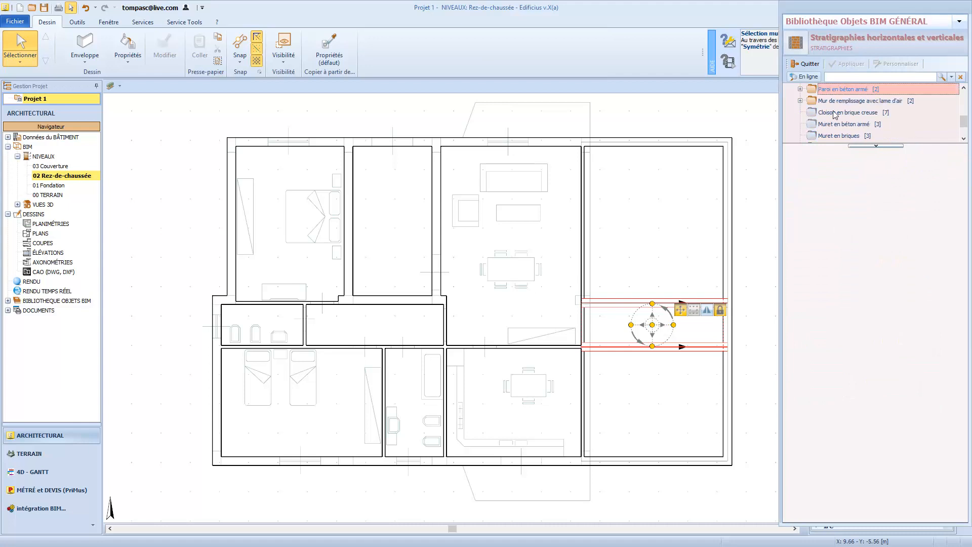
{"action": "left_click", "coordinate": [927, 190]}
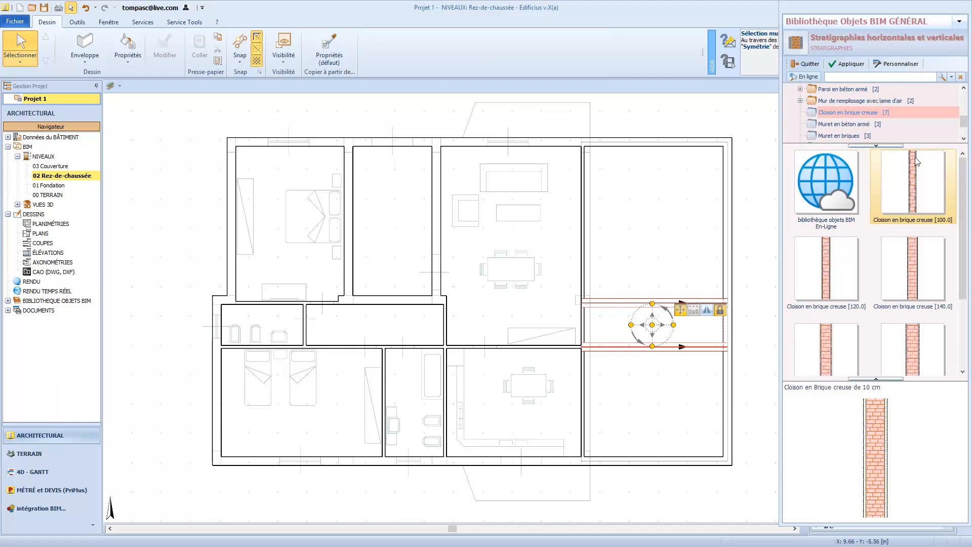
{"action": "left_click", "coordinate": [843, 64]}
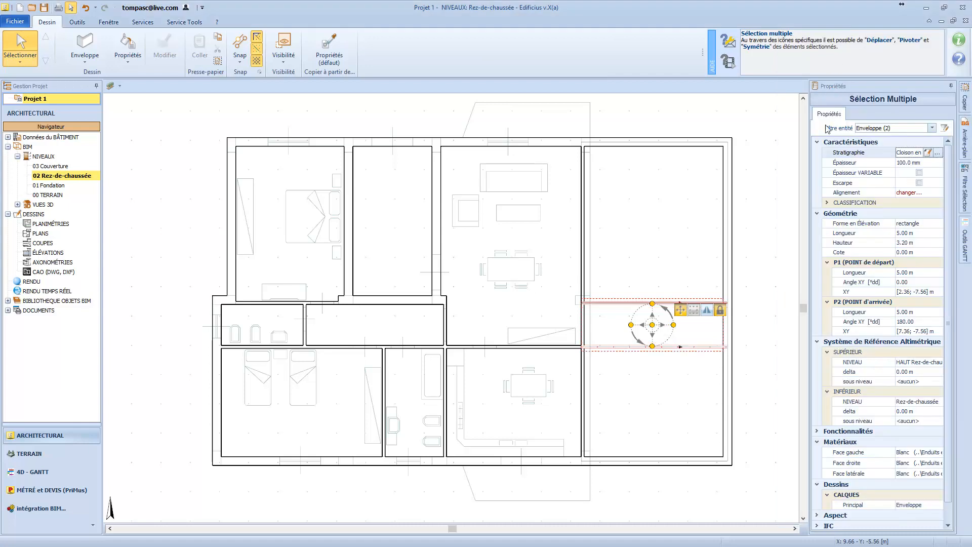
{"action": "left_click", "coordinate": [753, 343]}
Draw a free-standing horizontal Enveloppe wall about 3.68 m long to the right of the building.
{"action": "key", "text": "F2"}
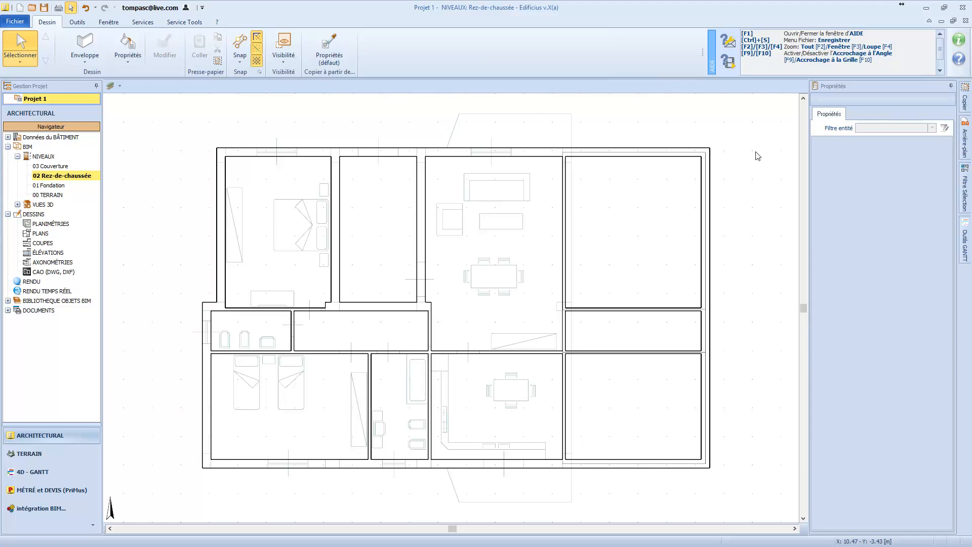
{"action": "left_click", "coordinate": [87, 45]}
{"action": "scroll", "coordinate": [587, 274], "scroll_direction": "down", "scroll_amount": 1}
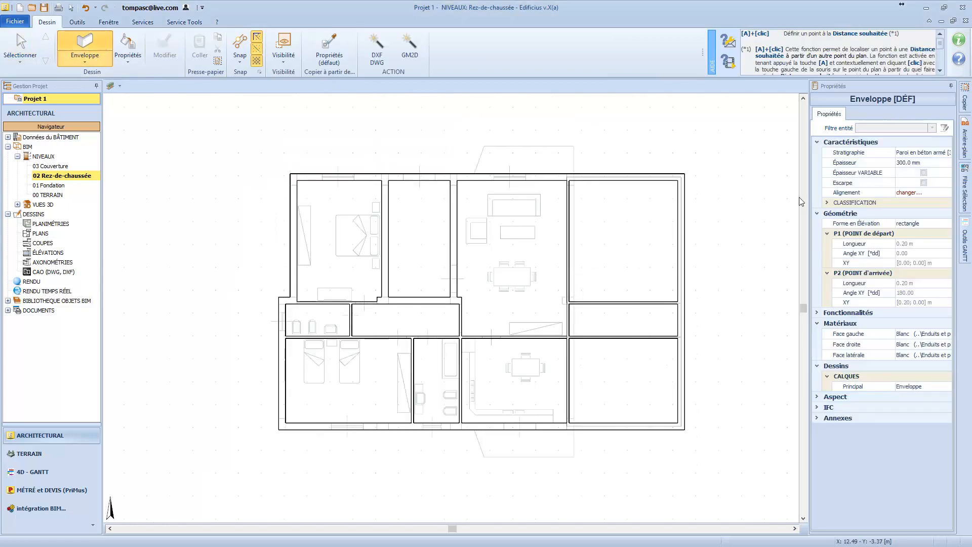
{"action": "scroll", "coordinate": [623, 256], "scroll_direction": "down", "scroll_amount": 2}
{"action": "scroll", "coordinate": [780, 242], "scroll_direction": "up", "scroll_amount": 2}
{"action": "scroll", "coordinate": [623, 205], "scroll_direction": "up", "scroll_amount": 1}
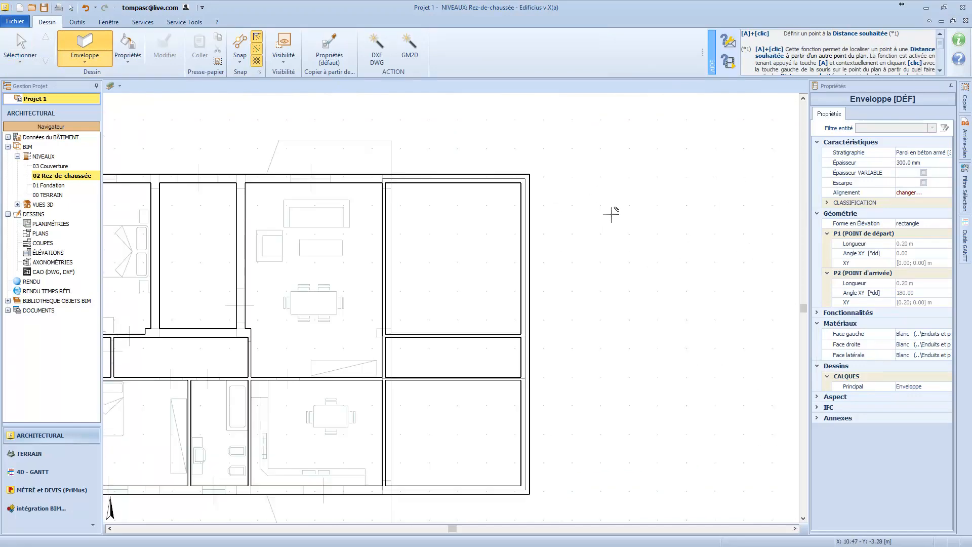
{"action": "left_click", "coordinate": [579, 213]}
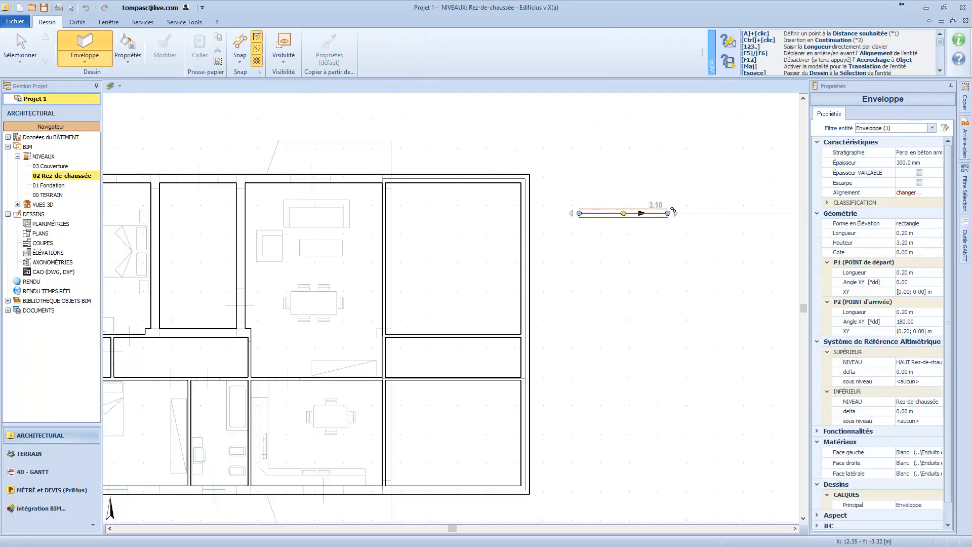
{"action": "left_click", "coordinate": [684, 212]}
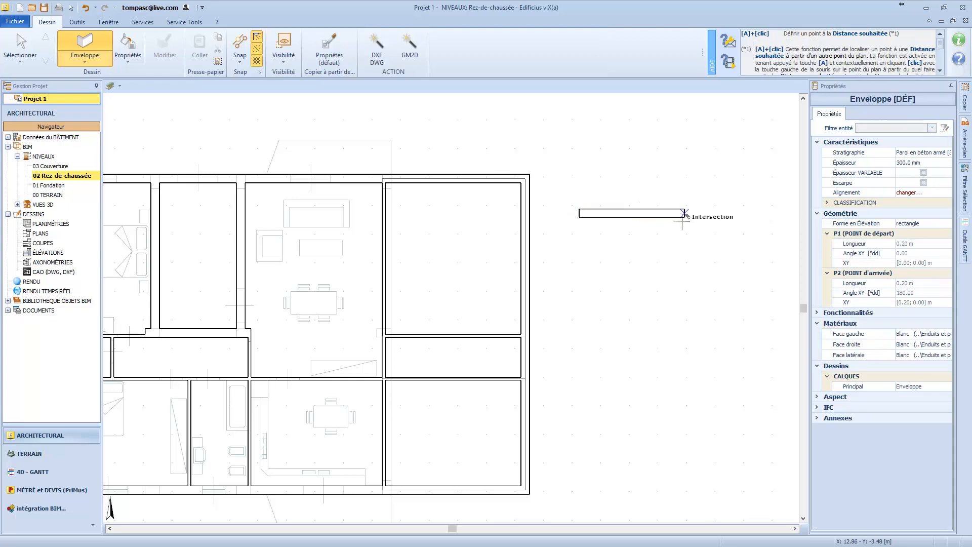
{"action": "right_click", "coordinate": [679, 223]}
{"action": "left_click", "coordinate": [695, 234]}
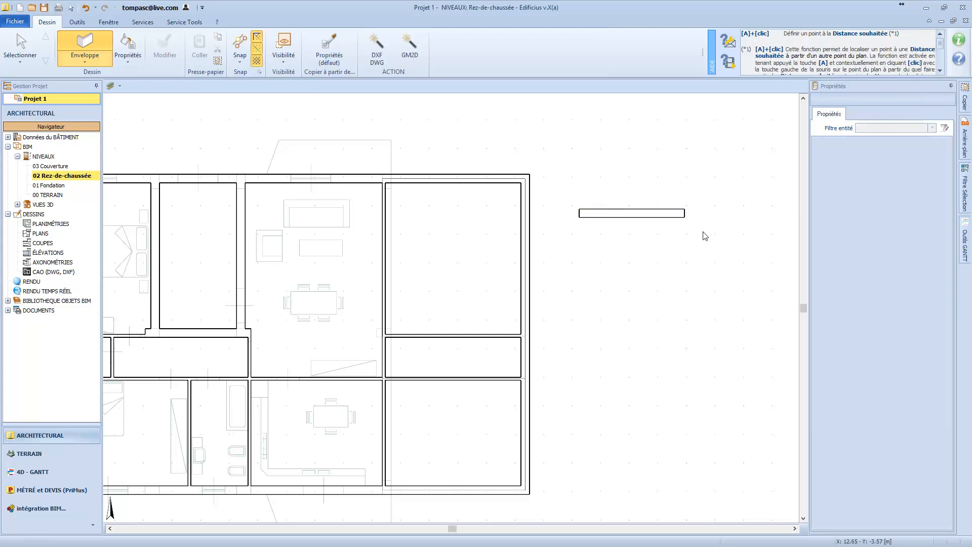
Enable variable thickness (Épaisseur VARIABLE) on the free-standing wall.
{"action": "left_click", "coordinate": [668, 218]}
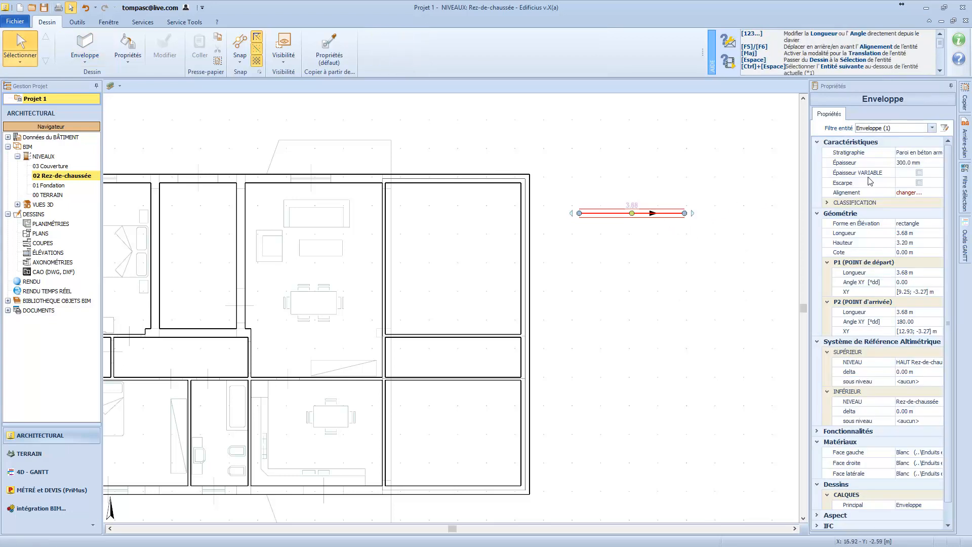
{"action": "left_click", "coordinate": [919, 172]}
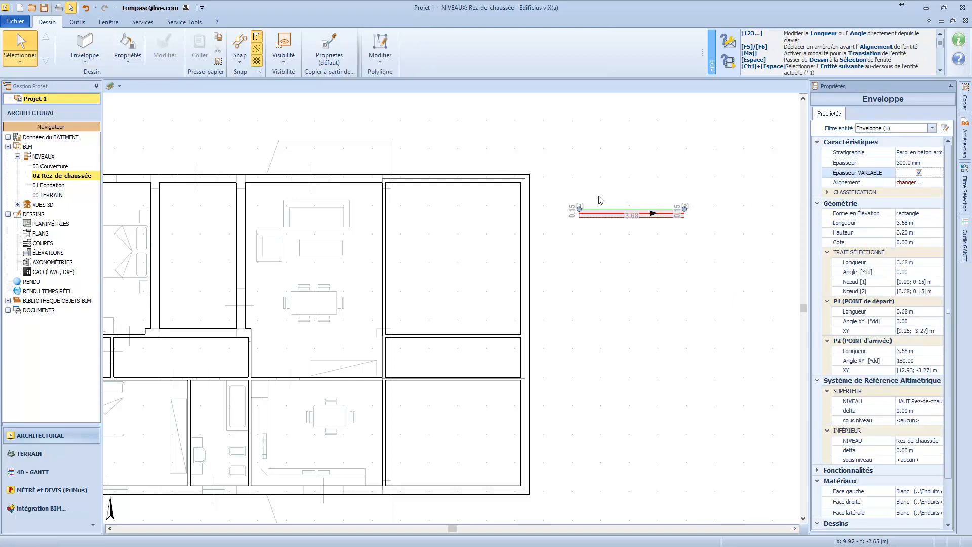
{"action": "scroll", "coordinate": [648, 203], "scroll_direction": "up", "scroll_amount": 3}
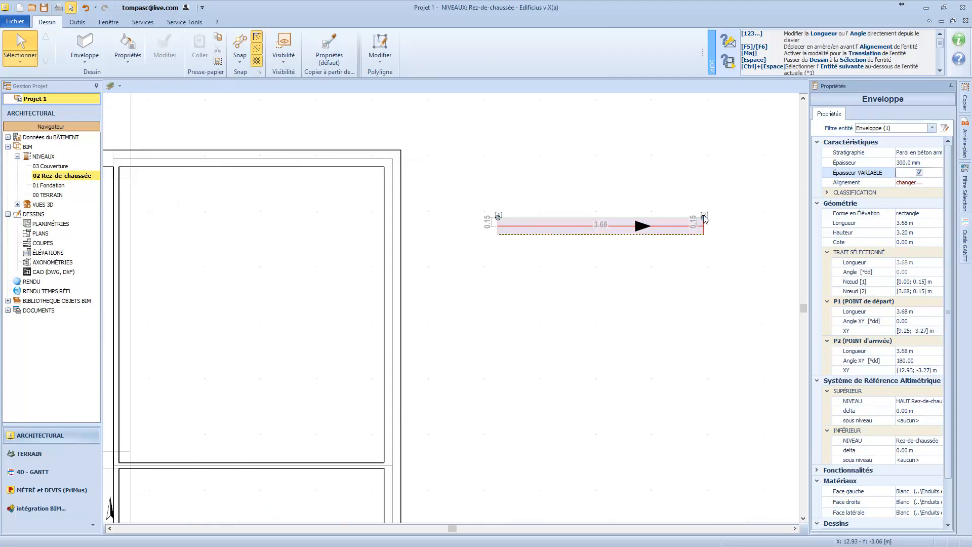
Move the right end of the free-standing wall's upper face out to about 0.80 m, and insert a middle node placed at about [1.51; 0.82] m.
{"action": "left_click_drag", "start_coordinate": [704, 217], "coordinate": [704, 181]}
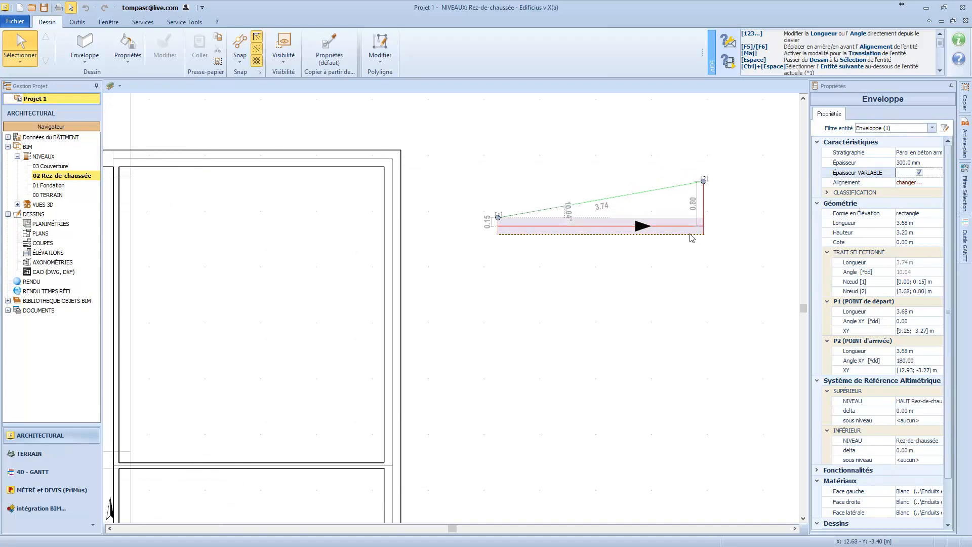
{"action": "mouse_move", "coordinate": [704, 234]}
{"action": "left_mouse_down"}
{"action": "mouse_move", "coordinate": [706, 249]}
{"action": "mouse_move", "coordinate": [706, 230]}
{"action": "left_mouse_up"}
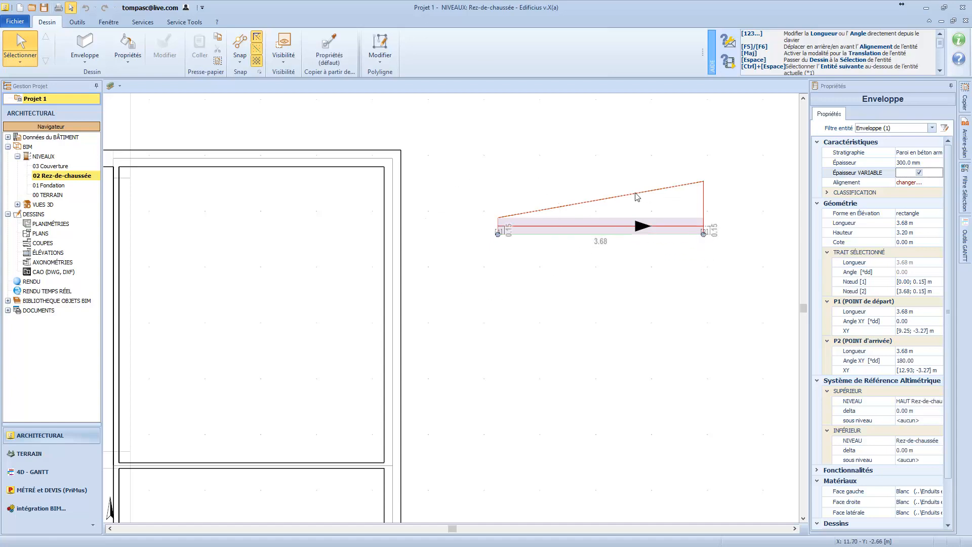
{"action": "right_click", "coordinate": [636, 197]}
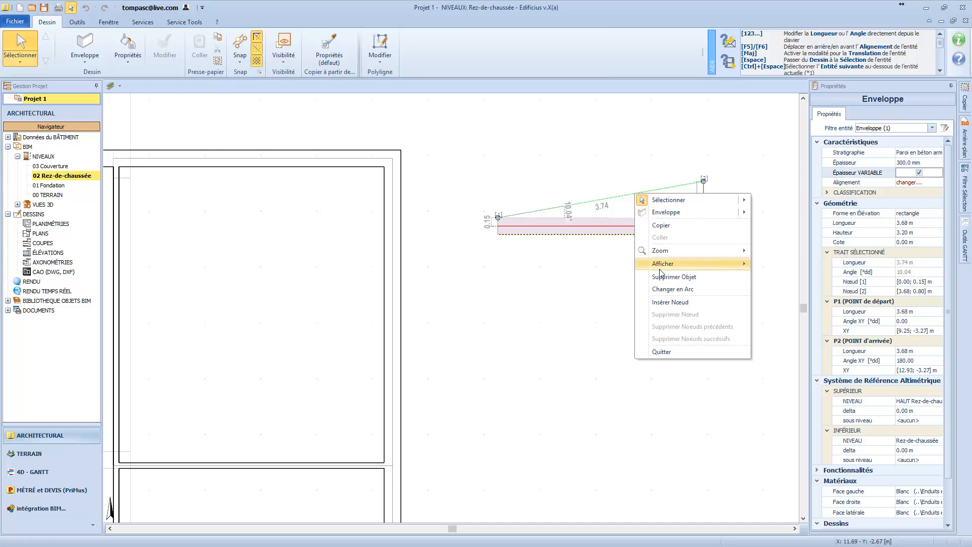
{"action": "left_click", "coordinate": [666, 305]}
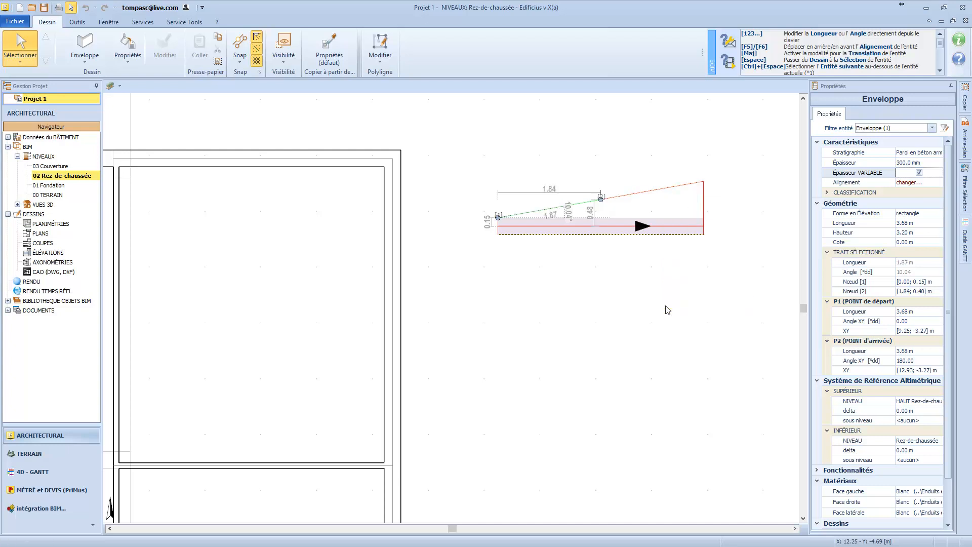
{"action": "left_click_drag", "start_coordinate": [600, 200], "coordinate": [582, 180]}
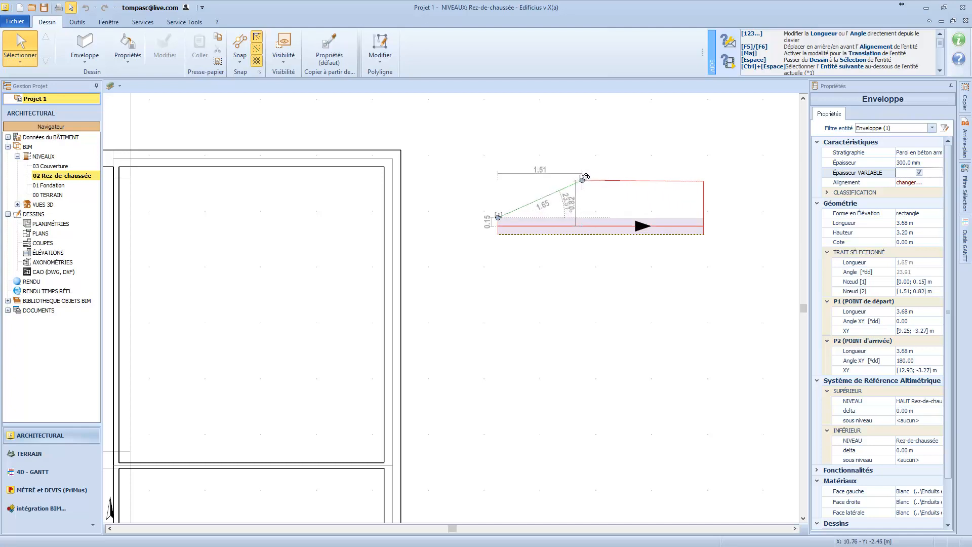
Convert the segment between the inserted node and the wall's right end to an arc, bulging it outward to about 1.36 m.
{"action": "left_click", "coordinate": [637, 182]}
{"action": "right_click", "coordinate": [637, 182]}
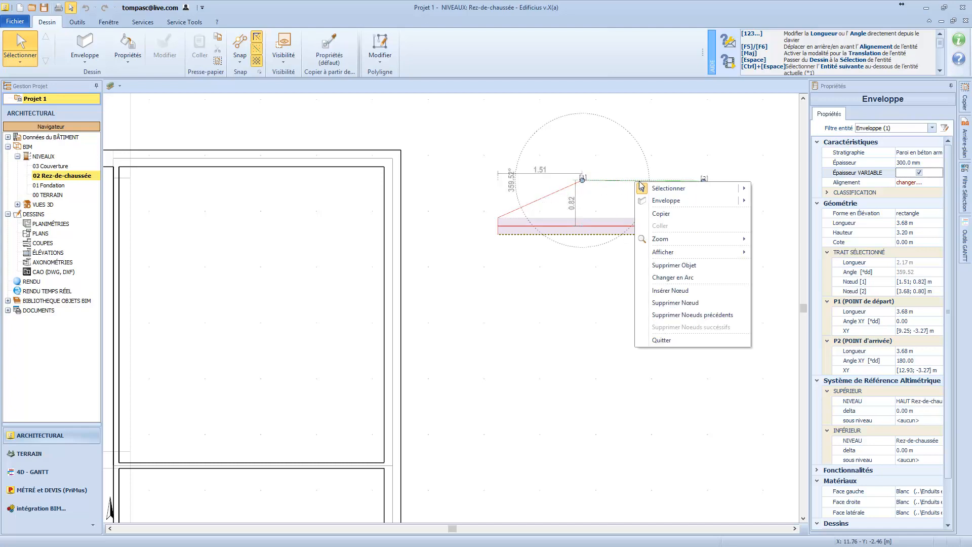
{"action": "left_click", "coordinate": [673, 277]}
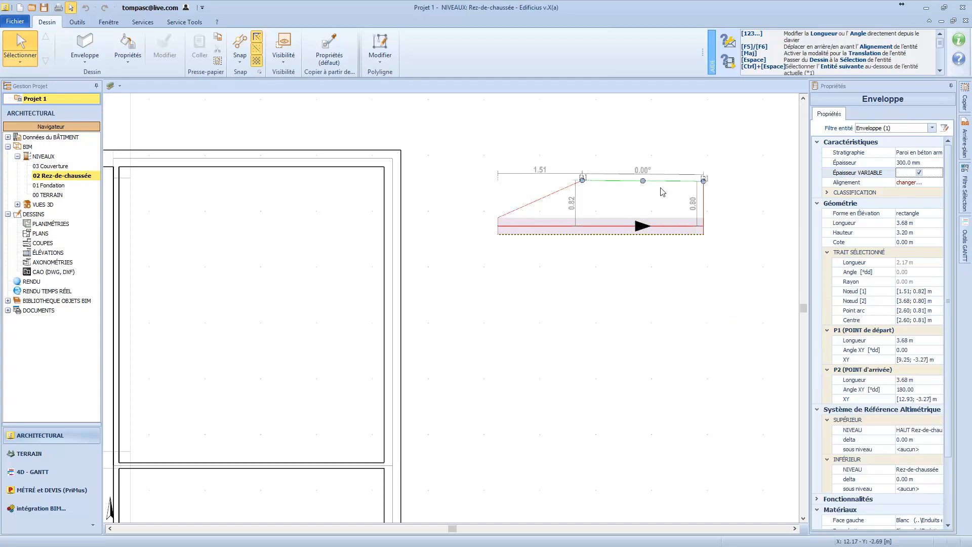
{"action": "left_click_drag", "start_coordinate": [647, 175], "coordinate": [643, 151]}
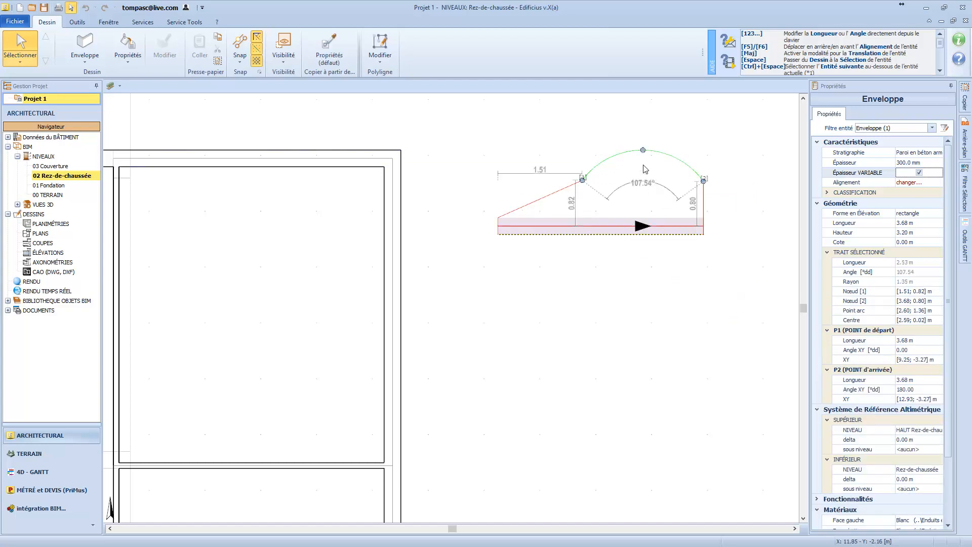
{"action": "left_click", "coordinate": [721, 215]}
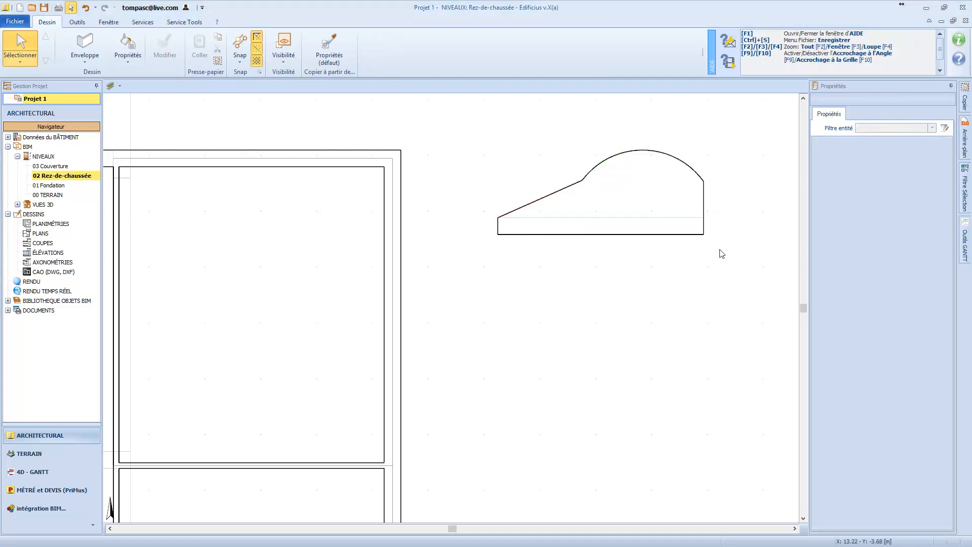
Open the 3D (par défaut) view, select the free-standing wall and disable its variable thickness (Épaisseur VARIABLE).
{"action": "left_click", "coordinate": [17, 204]}
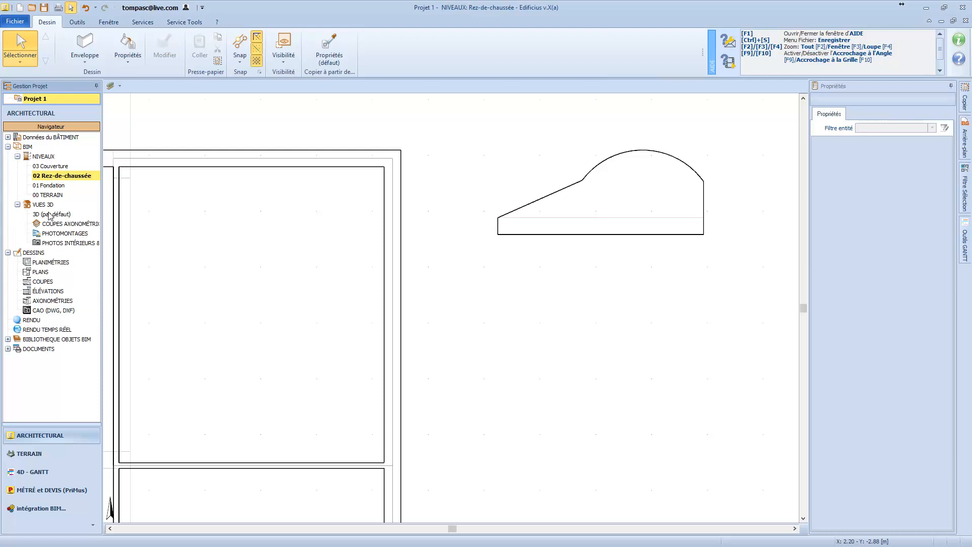
{"action": "double_click", "coordinate": [48, 214]}
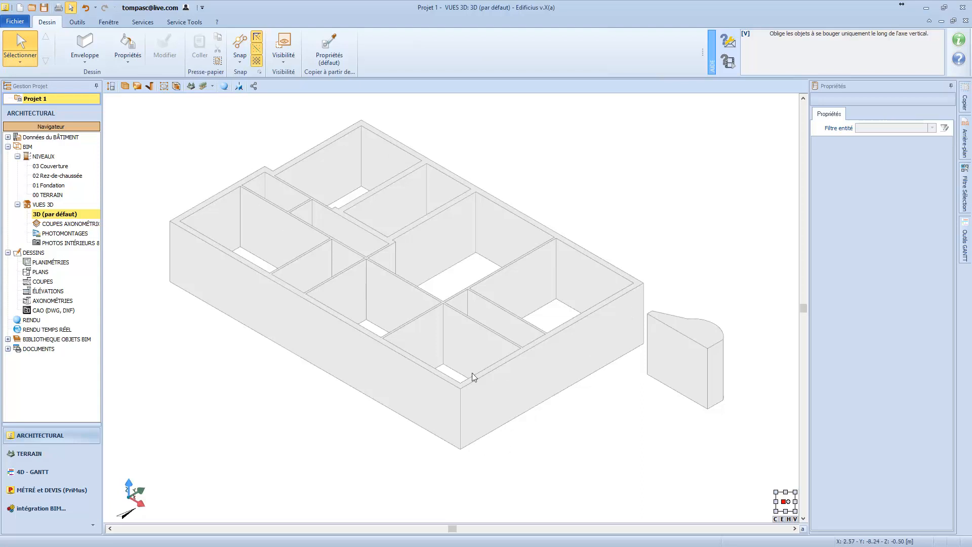
{"action": "mouse_move", "coordinate": [504, 373]}
{"action": "middle_mouse_down"}
{"action": "mouse_move", "coordinate": [505, 348]}
{"action": "mouse_move", "coordinate": [494, 338]}
{"action": "mouse_move", "coordinate": [479, 348]}
{"action": "mouse_move", "coordinate": [507, 373]}
{"action": "middle_mouse_up"}
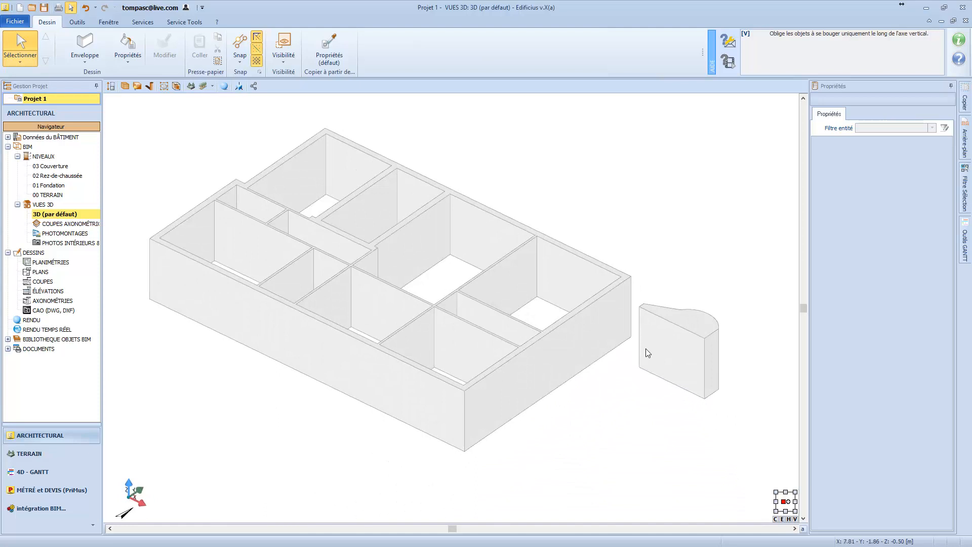
{"action": "scroll", "coordinate": [698, 339], "scroll_direction": "up", "scroll_amount": 1}
{"action": "left_click", "coordinate": [698, 336]}
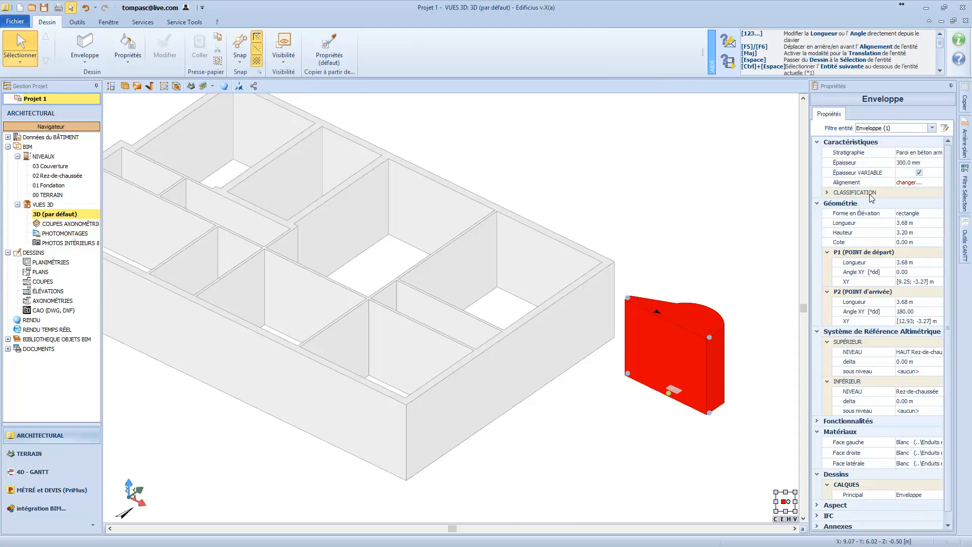
{"action": "left_click", "coordinate": [919, 173]}
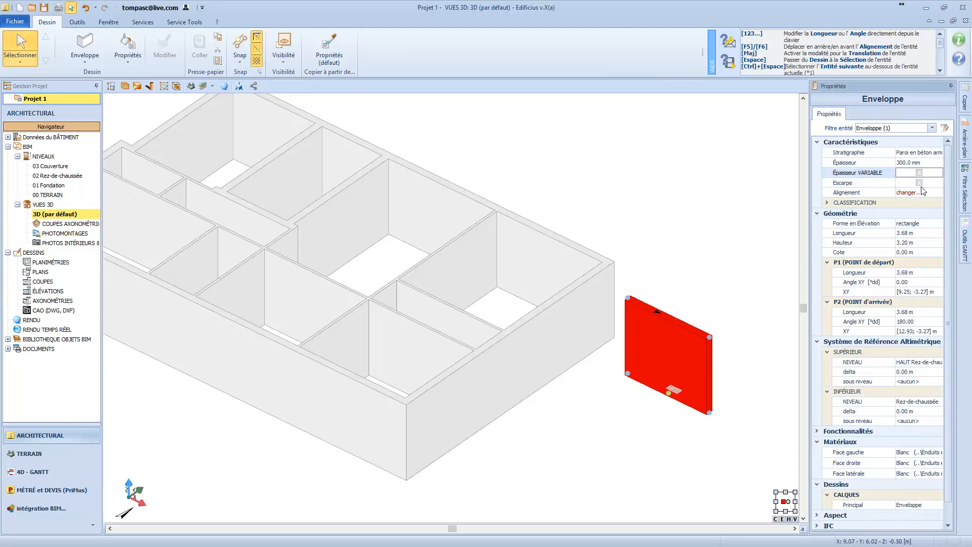
Switch the wall's Escarpe option on and back off, and view its alignment choices without changing them.
{"action": "left_click", "coordinate": [919, 183]}
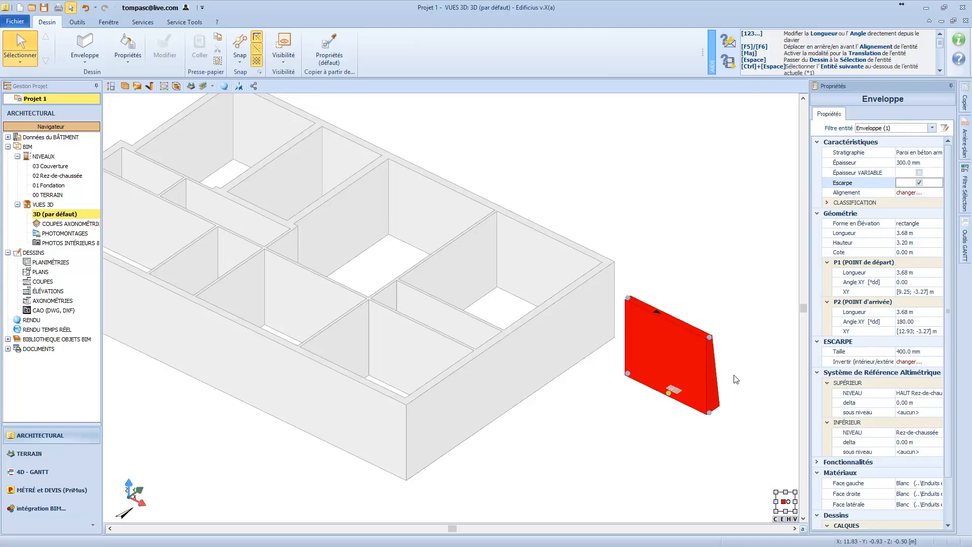
{"action": "left_click", "coordinate": [919, 183]}
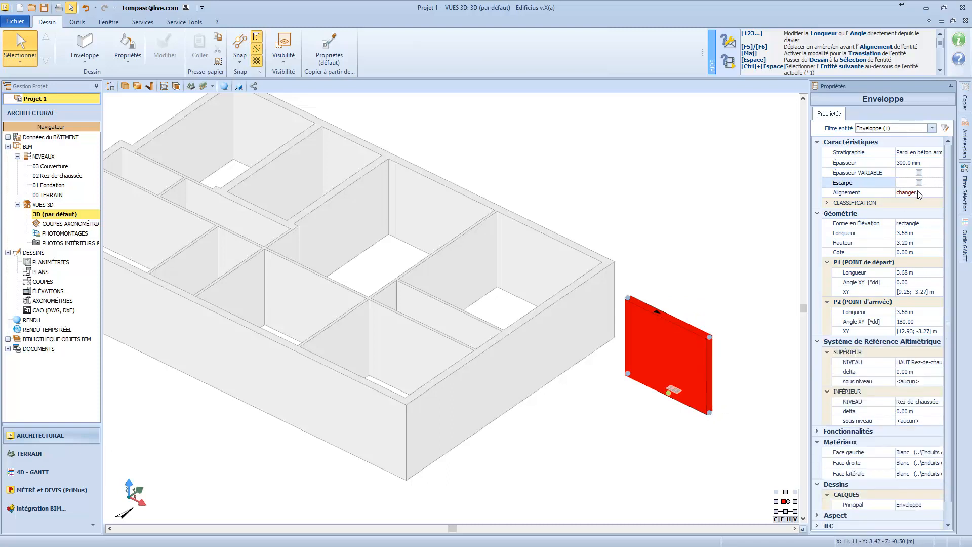
{"action": "left_click", "coordinate": [916, 192]}
{"action": "left_click", "coordinate": [939, 193]}
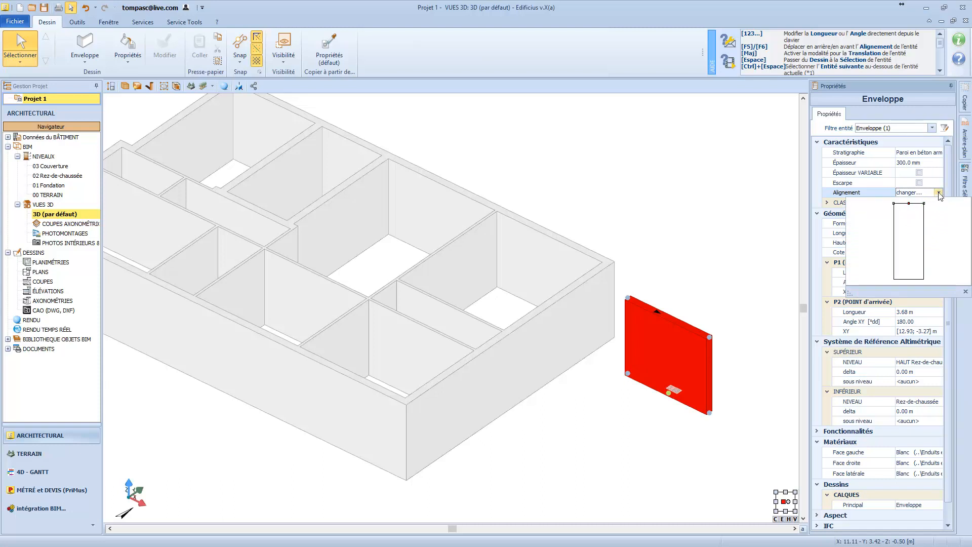
{"action": "left_click", "coordinate": [939, 194]}
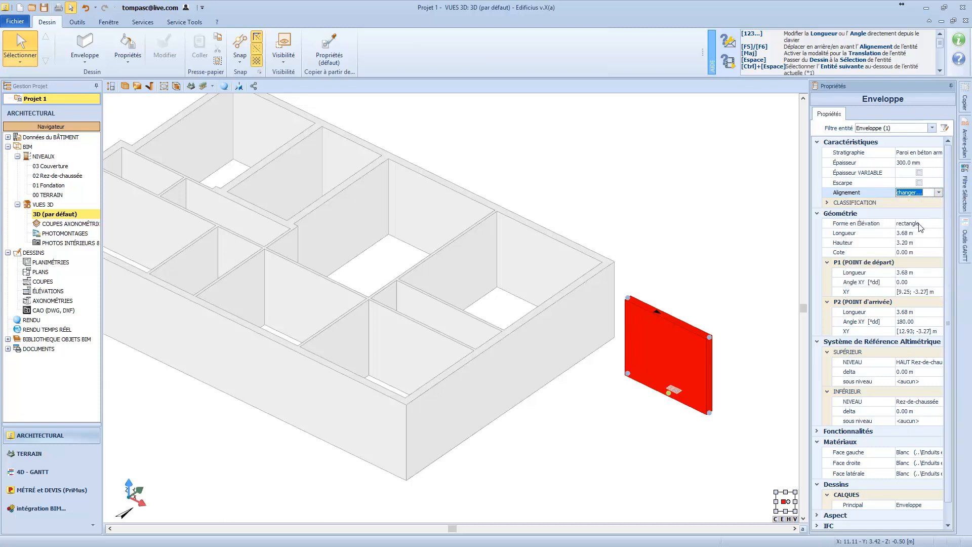
Change the wall's elevation shape to trapèze and raise the upper corner at its end point P2 to a height of about 4.27 m.
{"action": "left_click", "coordinate": [919, 227]}
{"action": "left_click", "coordinate": [939, 223]}
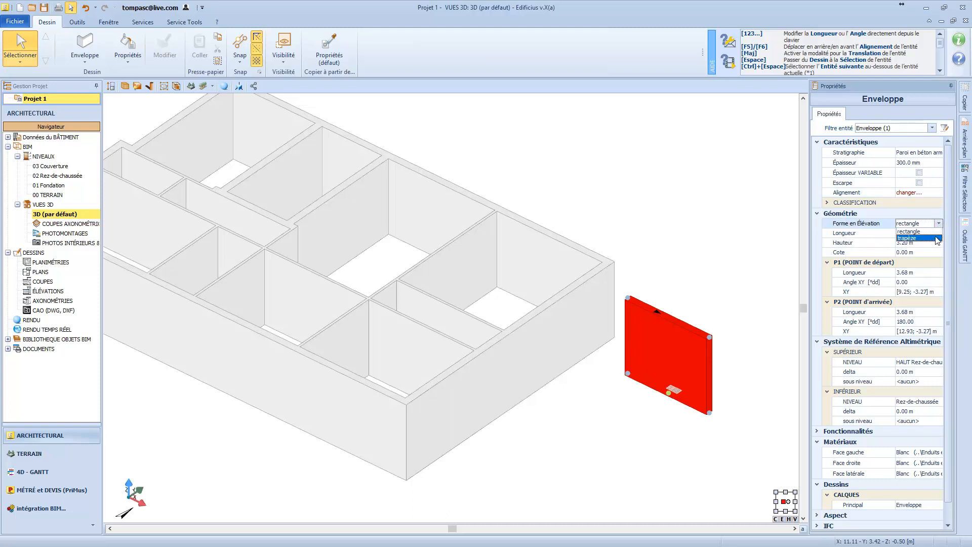
{"action": "left_click", "coordinate": [936, 238]}
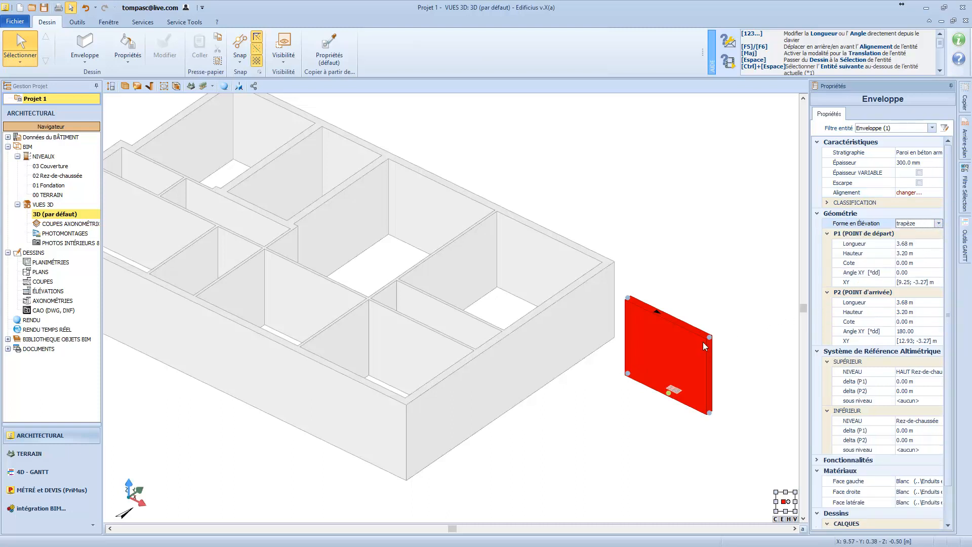
{"action": "left_click_drag", "start_coordinate": [714, 331], "coordinate": [717, 307]}
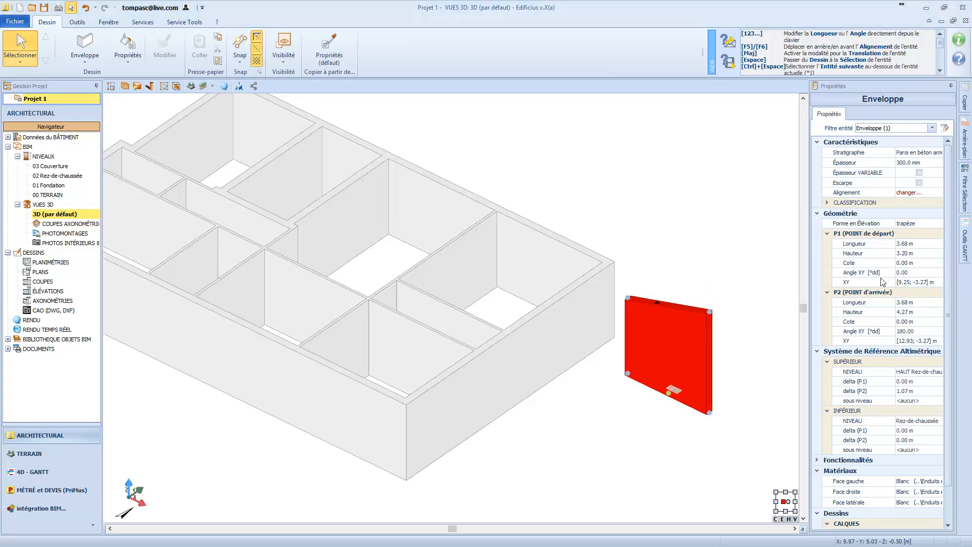
Set the trapezoidal wall's length to 5 m from its start point P1.
{"action": "left_click", "coordinate": [908, 245]}
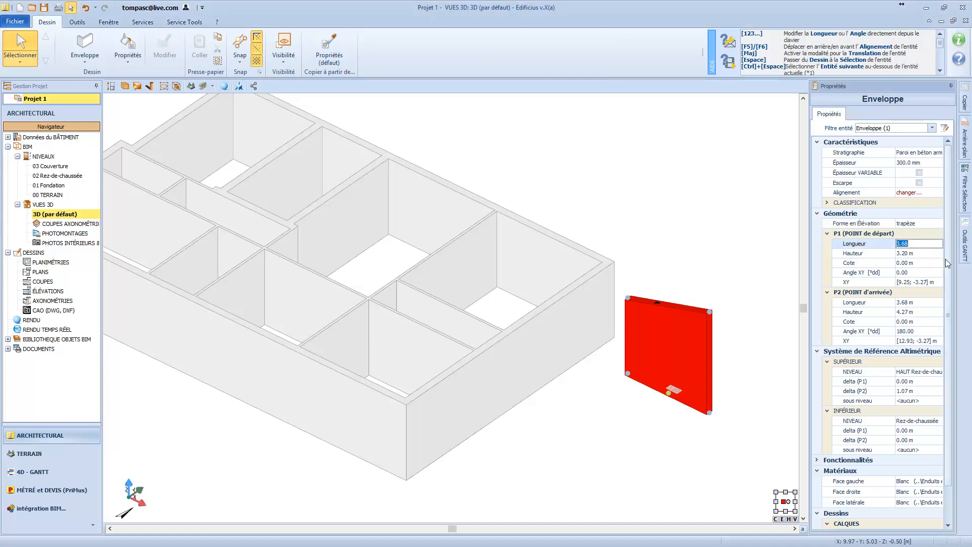
{"action": "type", "text": "5"}
{"action": "key", "text": "Return"}
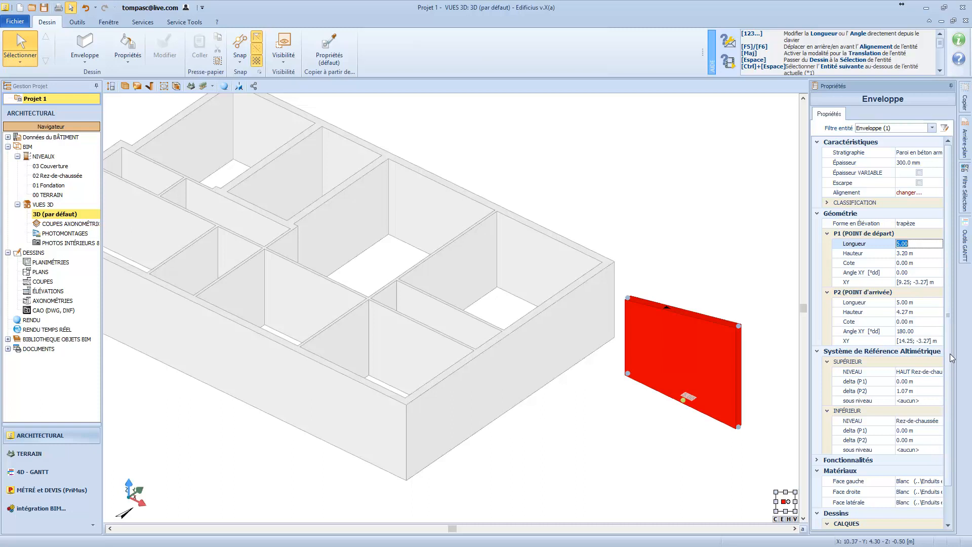
Lock the wall with the Bloqué aspect property, view the selection options for locked entities, and unlock the wall again.
{"action": "scroll", "coordinate": [951, 357], "scroll_direction": "down", "scroll_amount": 2}
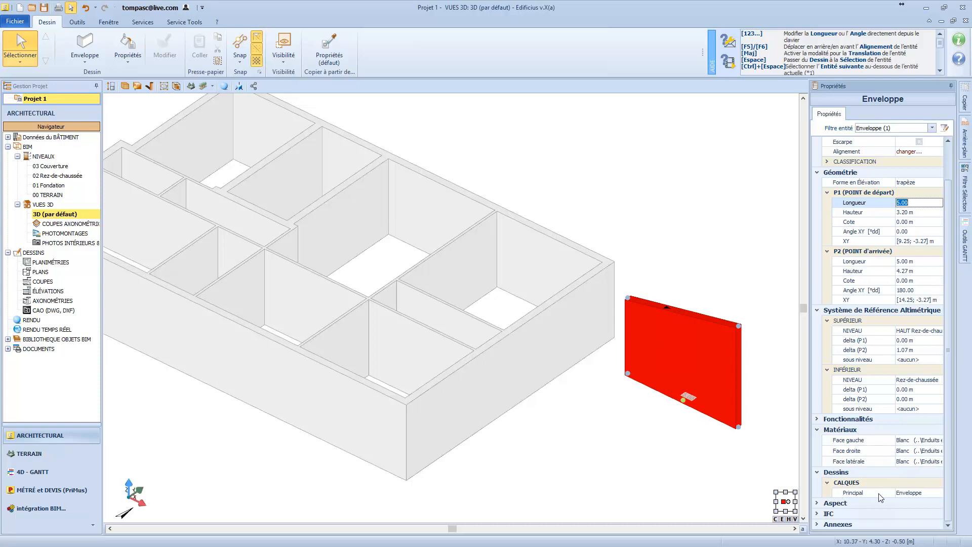
{"action": "left_click", "coordinate": [817, 503]}
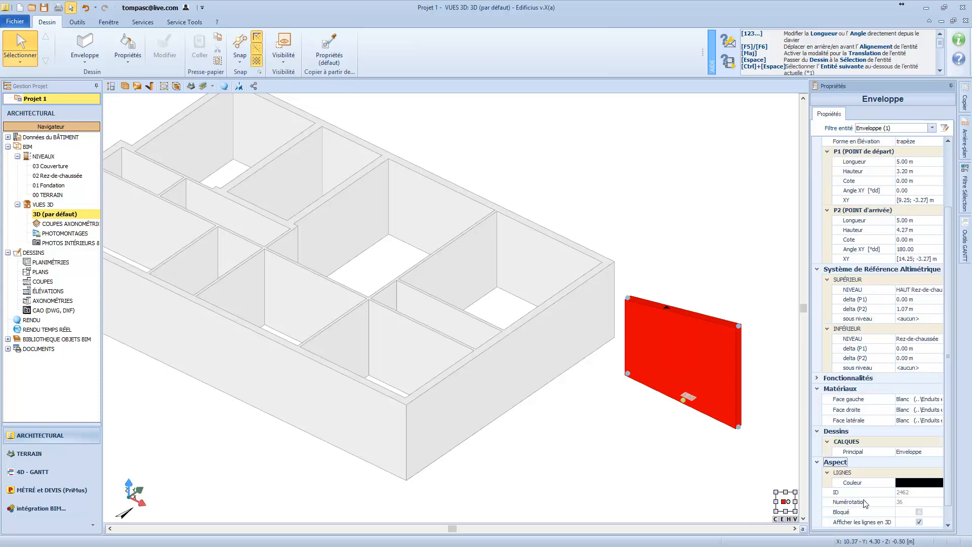
{"action": "left_click", "coordinate": [919, 513]}
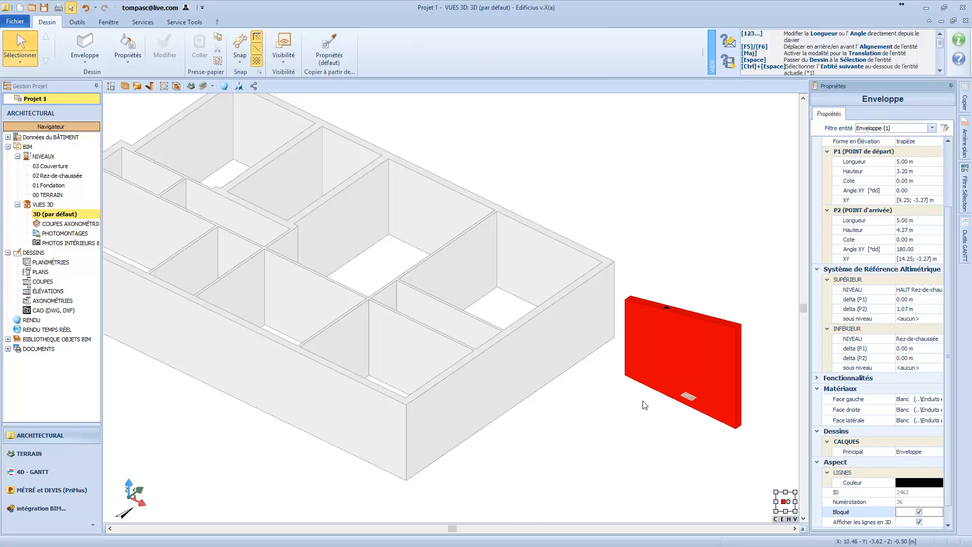
{"action": "left_click", "coordinate": [23, 58]}
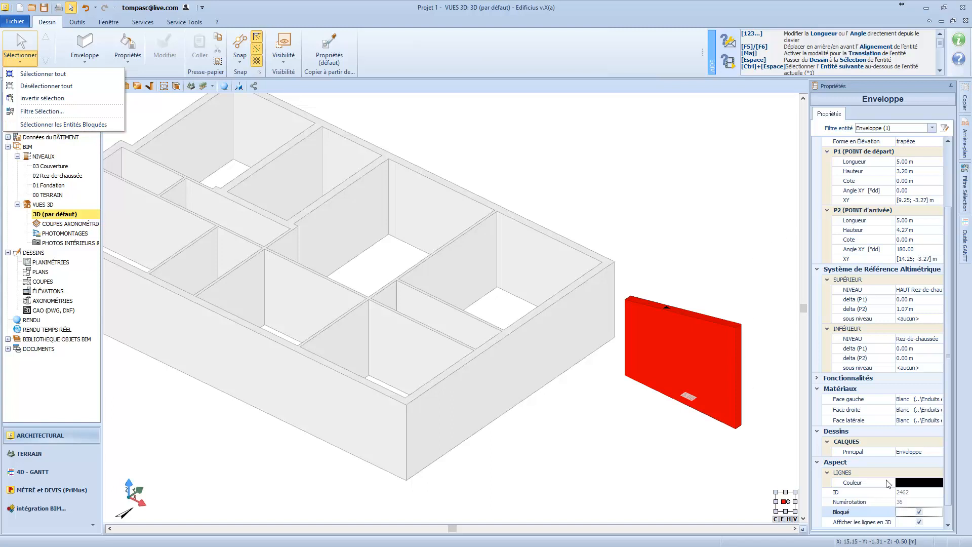
{"action": "left_click", "coordinate": [918, 512]}
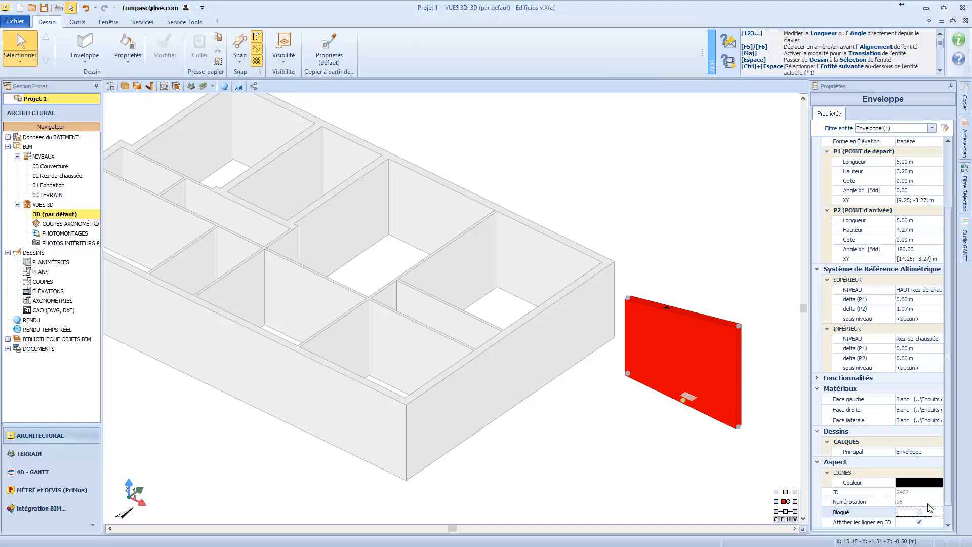
Open the wall's IFC property sets and add a new property group named "mon groupe".
{"action": "left_click", "coordinate": [816, 462]}
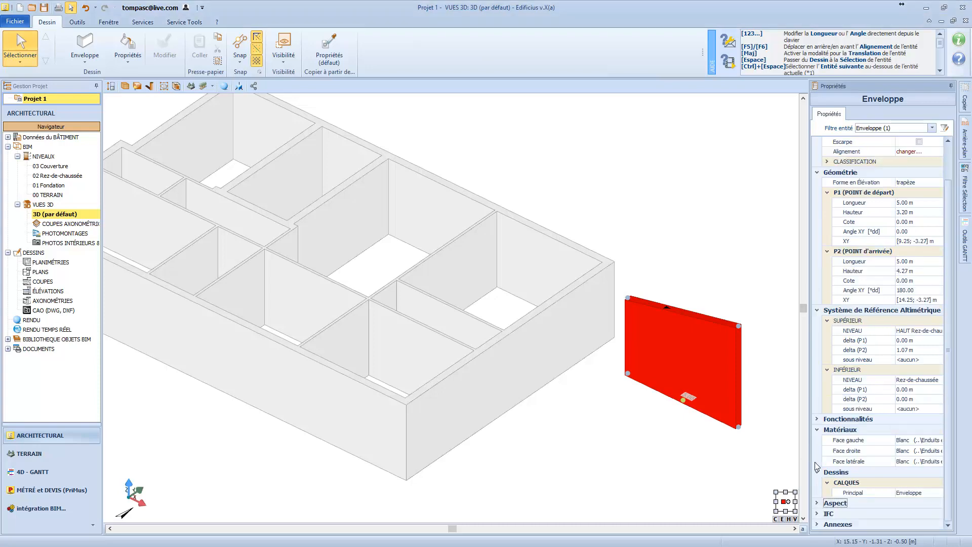
{"action": "left_click", "coordinate": [817, 514]}
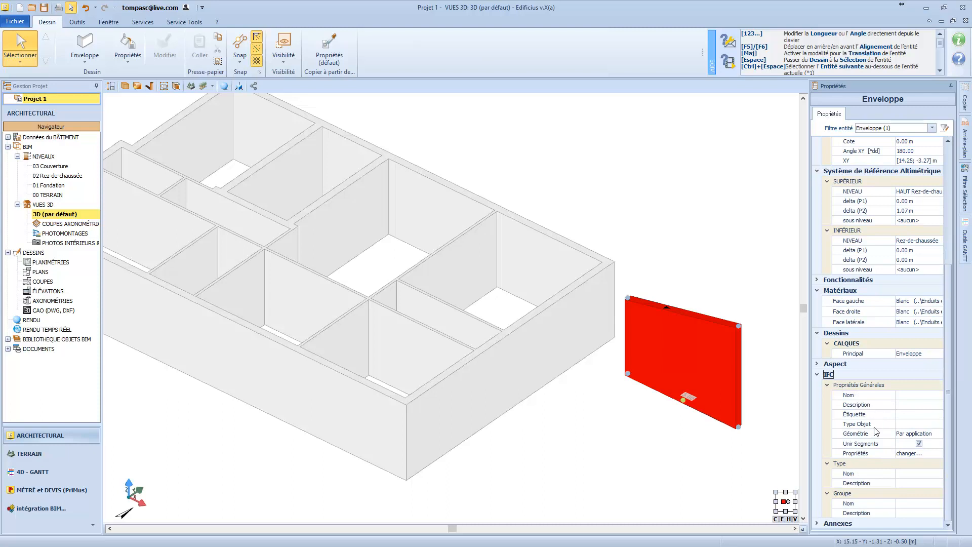
{"action": "left_click", "coordinate": [913, 454]}
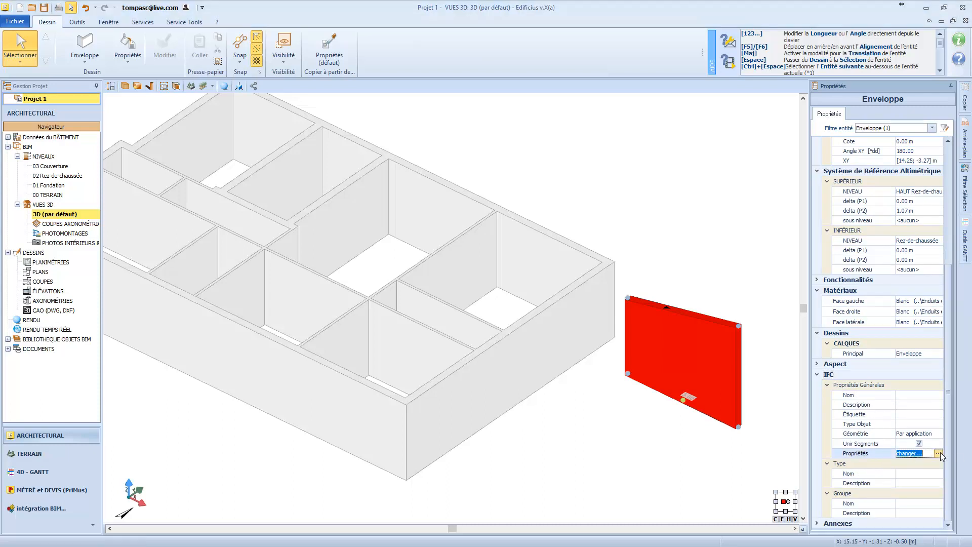
{"action": "left_click", "coordinate": [938, 453]}
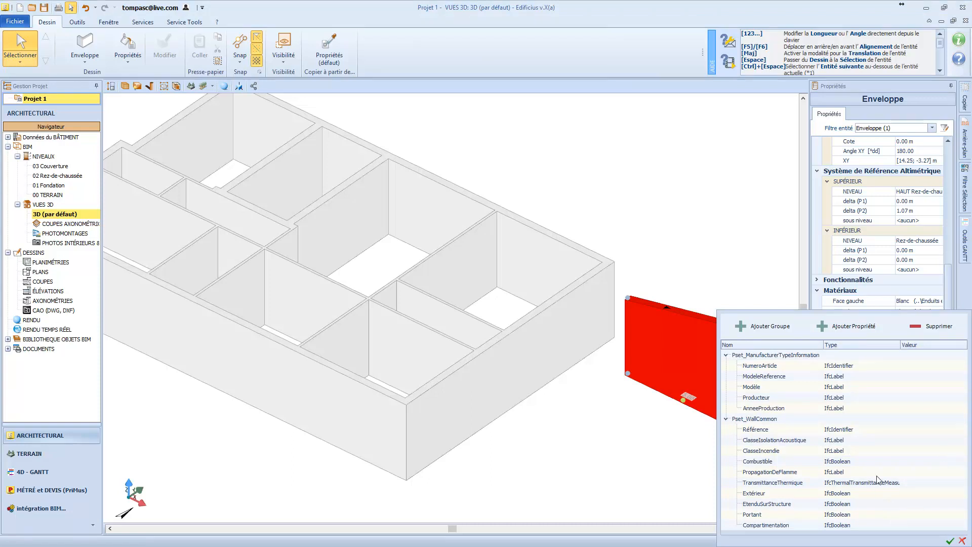
{"action": "left_click", "coordinate": [758, 326]}
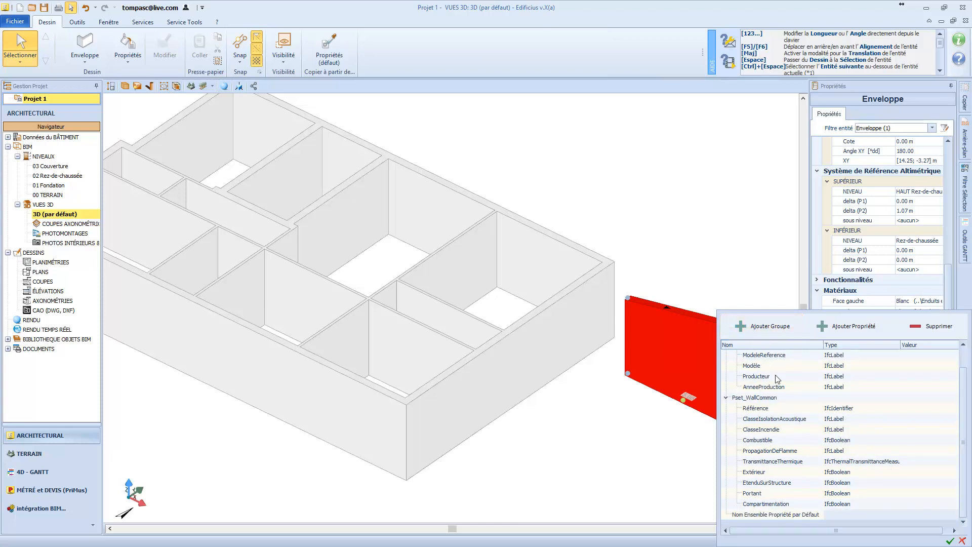
{"action": "double_click", "coordinate": [797, 514]}
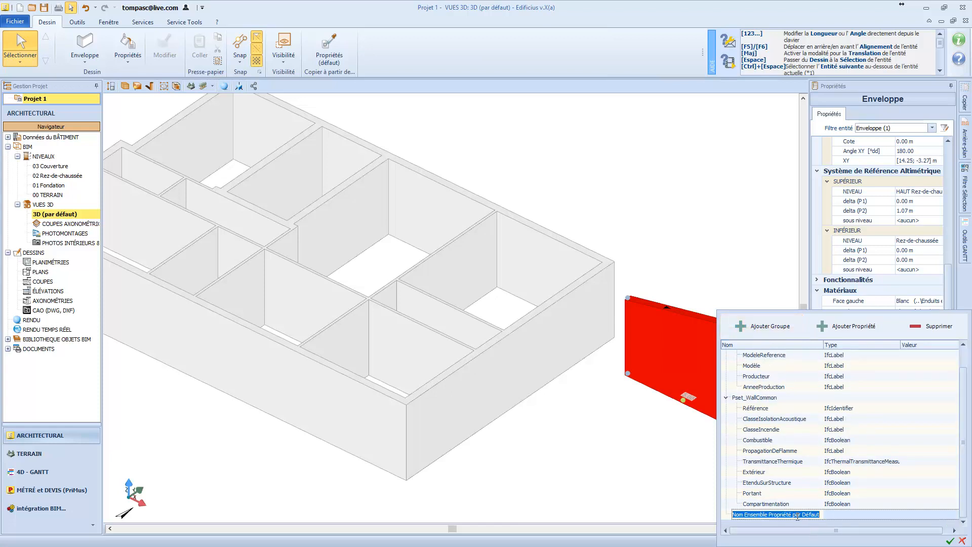
{"action": "type", "text": "mon groupe"}
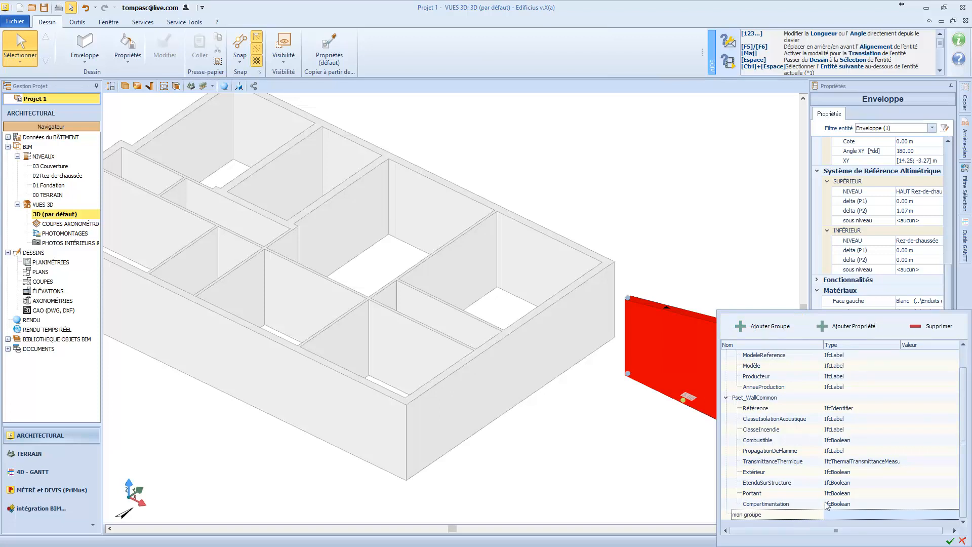
Add two properties to the group "mon groupe", with types IfcCountMeasure and IfcText, and discard the property-set changes.
{"action": "left_click", "coordinate": [855, 326]}
{"action": "left_click", "coordinate": [857, 326]}
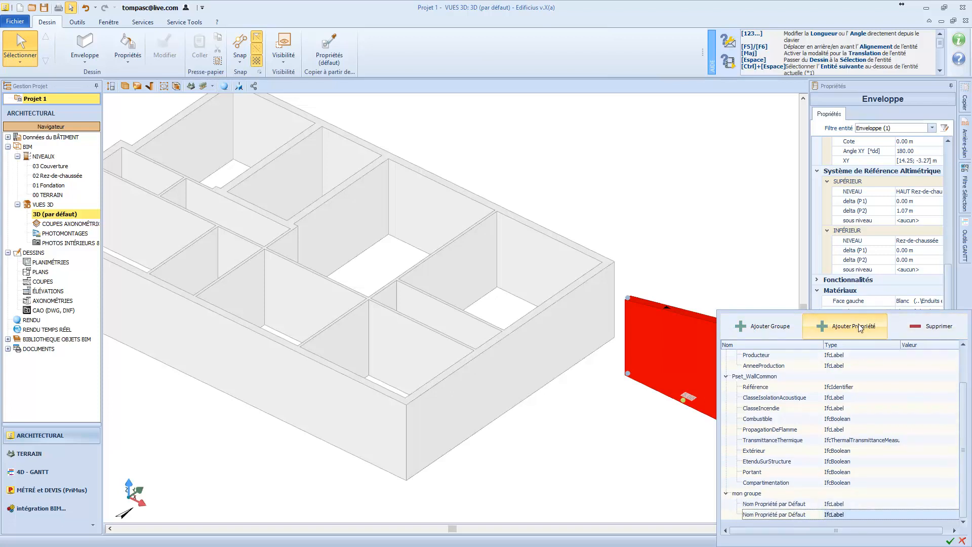
{"action": "left_click", "coordinate": [886, 504]}
{"action": "left_click", "coordinate": [895, 504]}
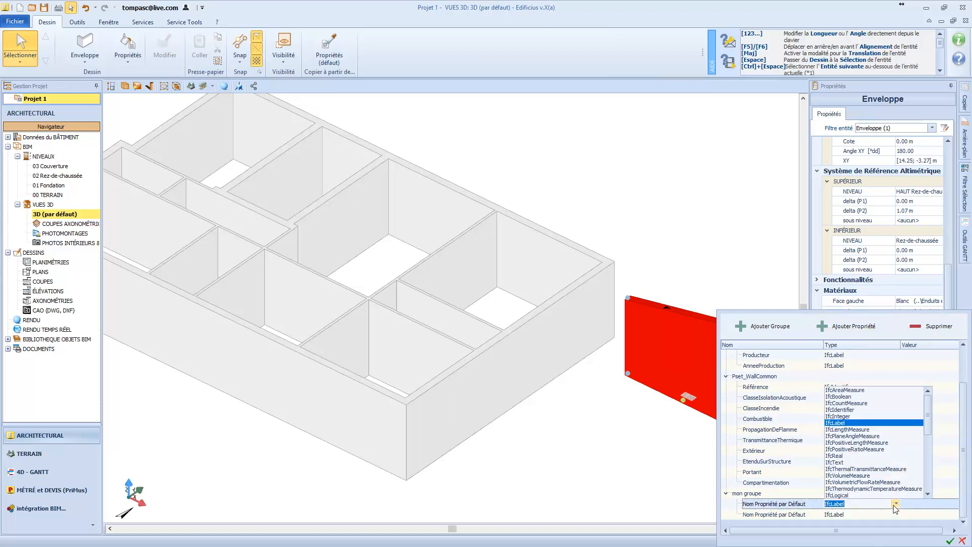
{"action": "left_click", "coordinate": [860, 403]}
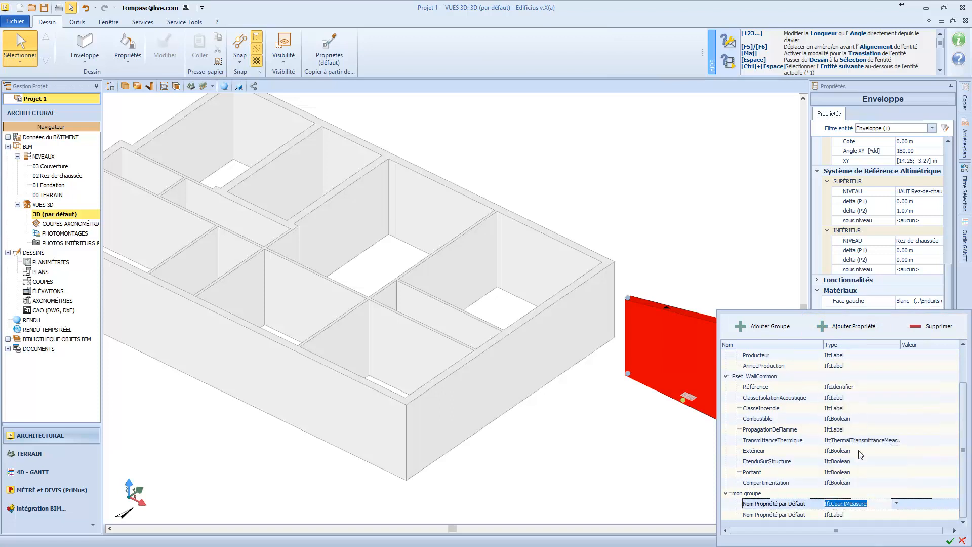
{"action": "left_click", "coordinate": [883, 514]}
{"action": "left_click", "coordinate": [895, 513]}
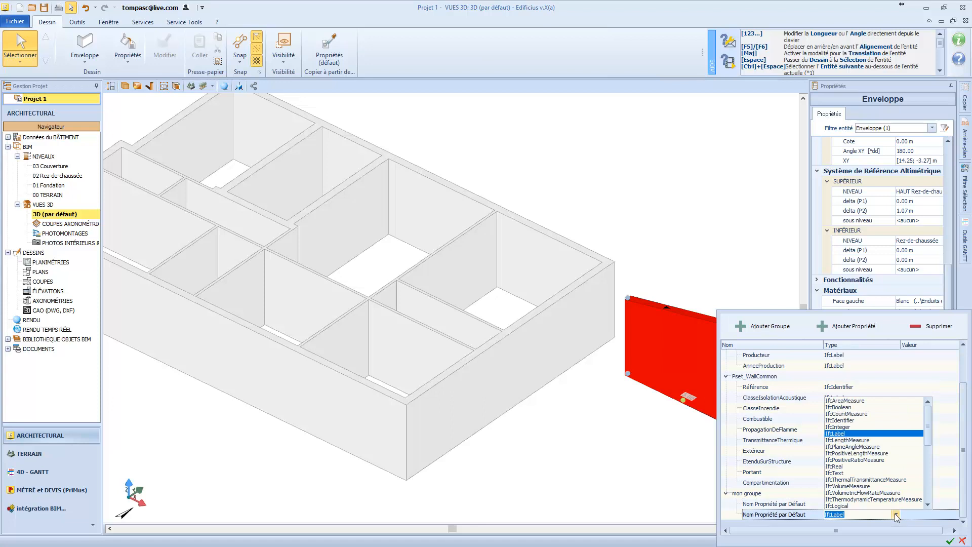
{"action": "left_click", "coordinate": [883, 473]}
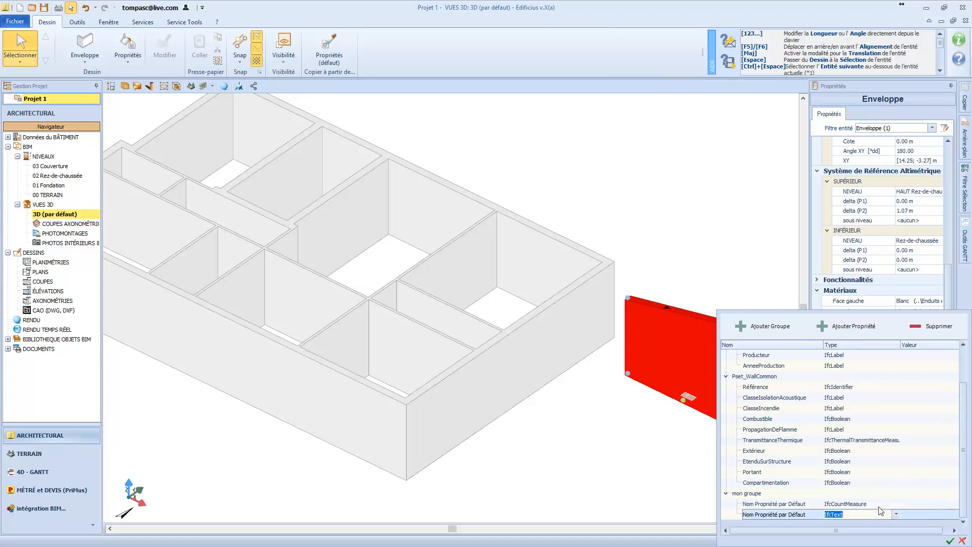
{"action": "left_click", "coordinate": [963, 540]}
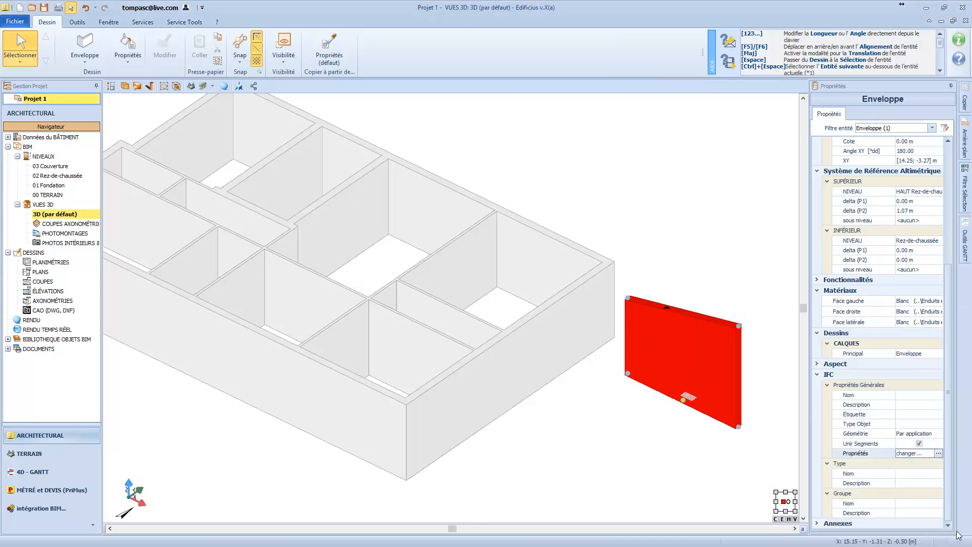
Expand the free-standing wall's Annexes properties to view its attached-document field, and delete the wall from the model.
{"action": "left_click", "coordinate": [816, 524]}
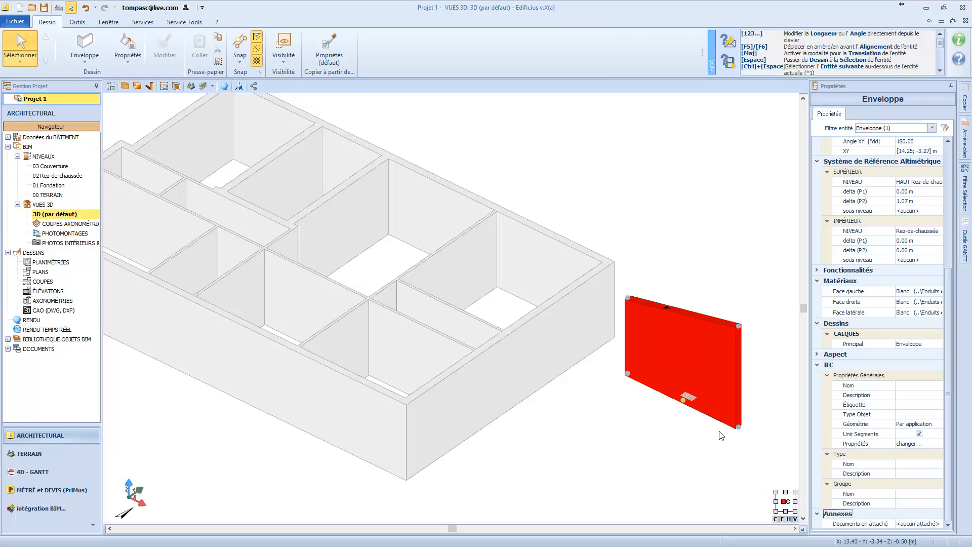
{"action": "key", "text": "Delete"}
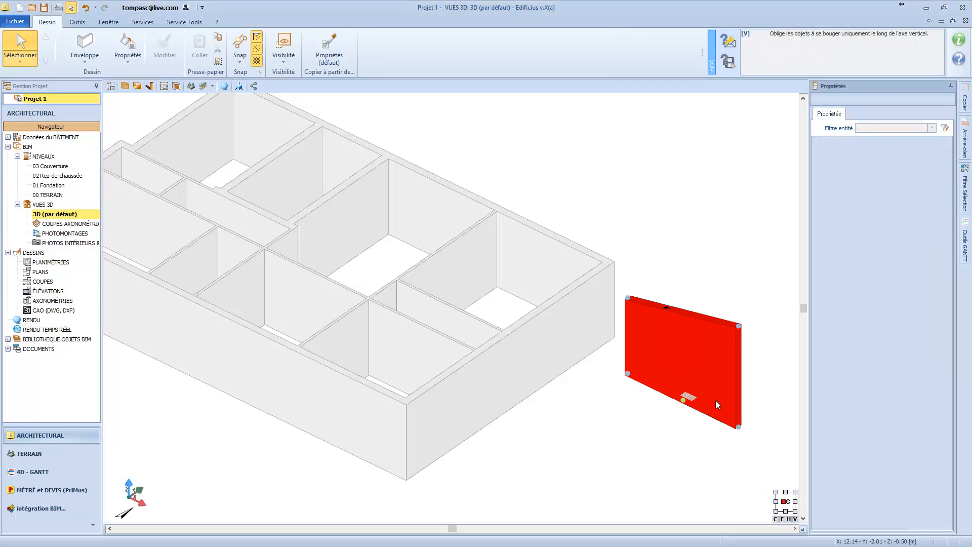
Select three front exterior walls and one side exterior wall together in the 3D view, and clear the multiple selection.
{"action": "scroll", "coordinate": [717, 402], "scroll_direction": "down", "scroll_amount": 2}
{"action": "scroll", "coordinate": [319, 371], "scroll_direction": "up", "scroll_amount": 1}
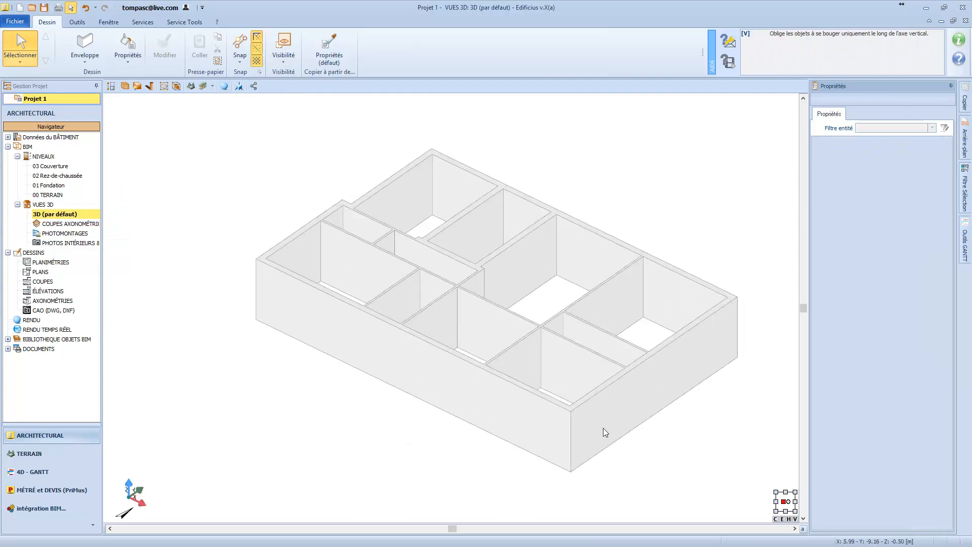
{"action": "middle_click_drag", "start_coordinate": [461, 377], "coordinate": [469, 451]}
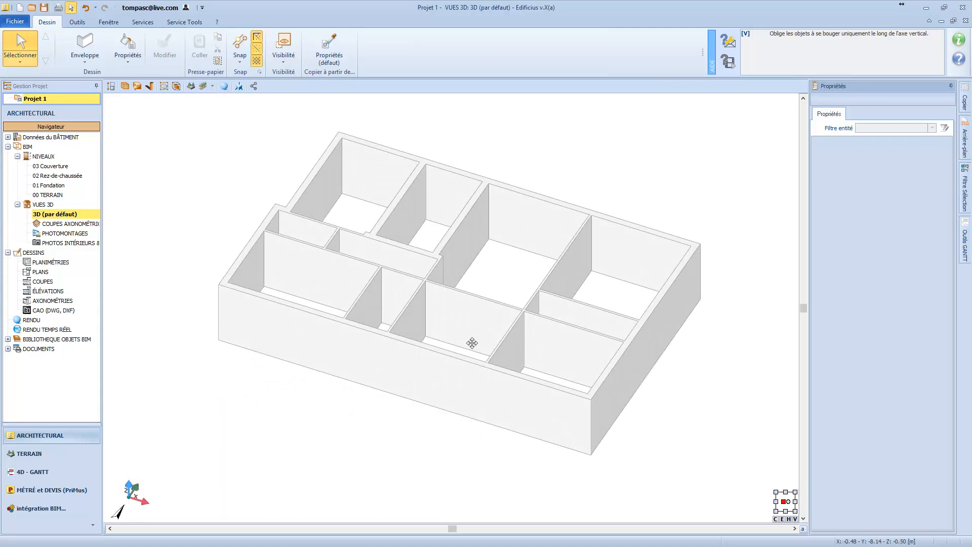
{"action": "middle_click_drag", "start_coordinate": [471, 341], "coordinate": [455, 363]}
{"action": "left_click", "coordinate": [430, 390]}
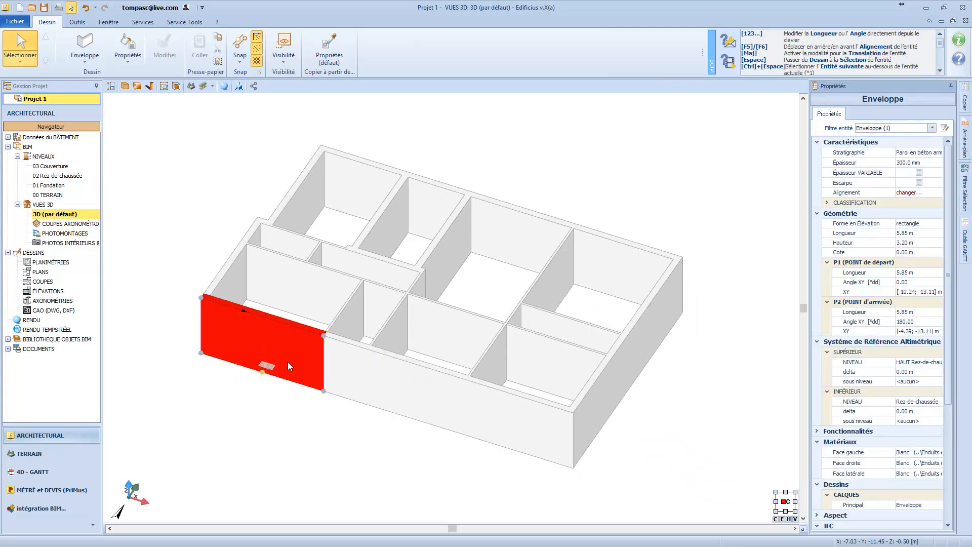
{"action": "left_click", "coordinate": [405, 395], "text": "ctrl"}
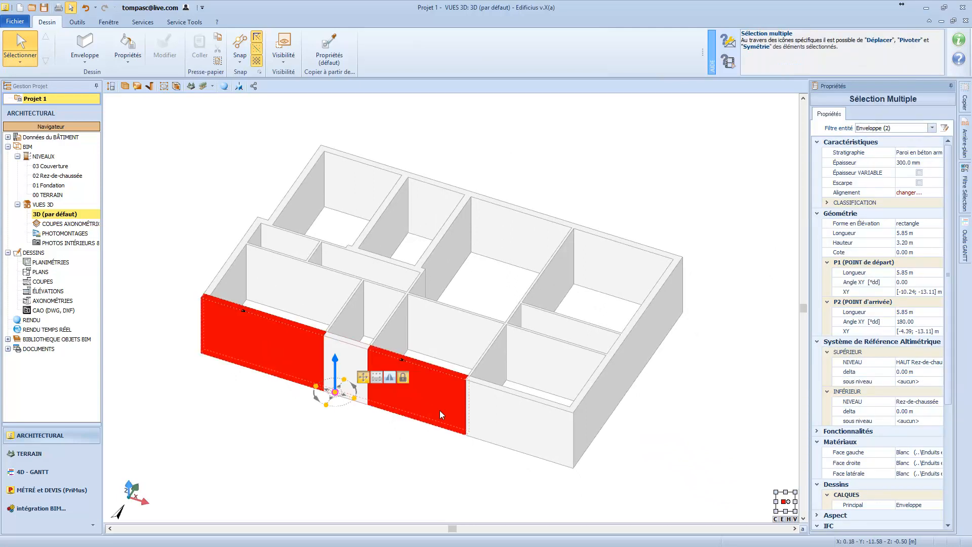
{"action": "left_click", "coordinate": [508, 417], "text": "ctrl"}
{"action": "left_click", "coordinate": [665, 315], "text": "ctrl"}
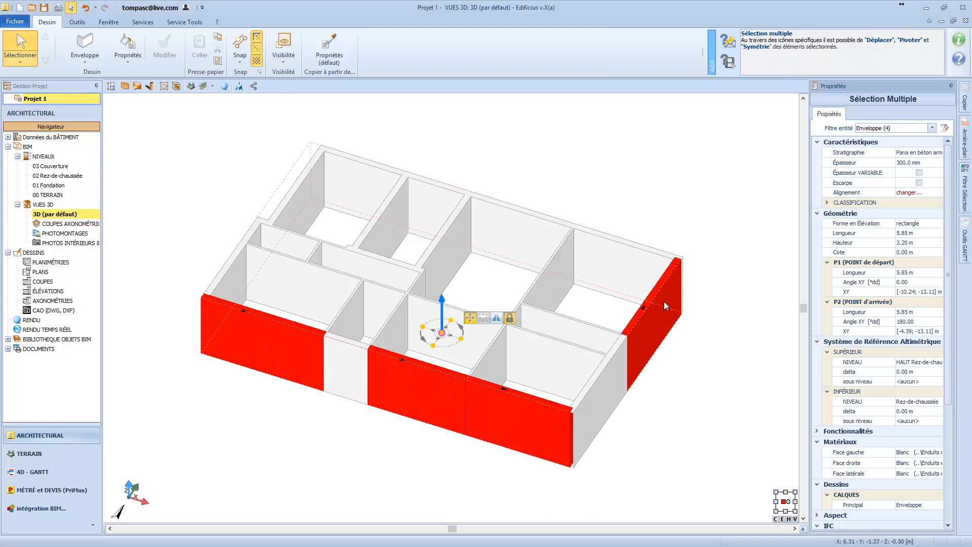
{"action": "left_click", "coordinate": [675, 208]}
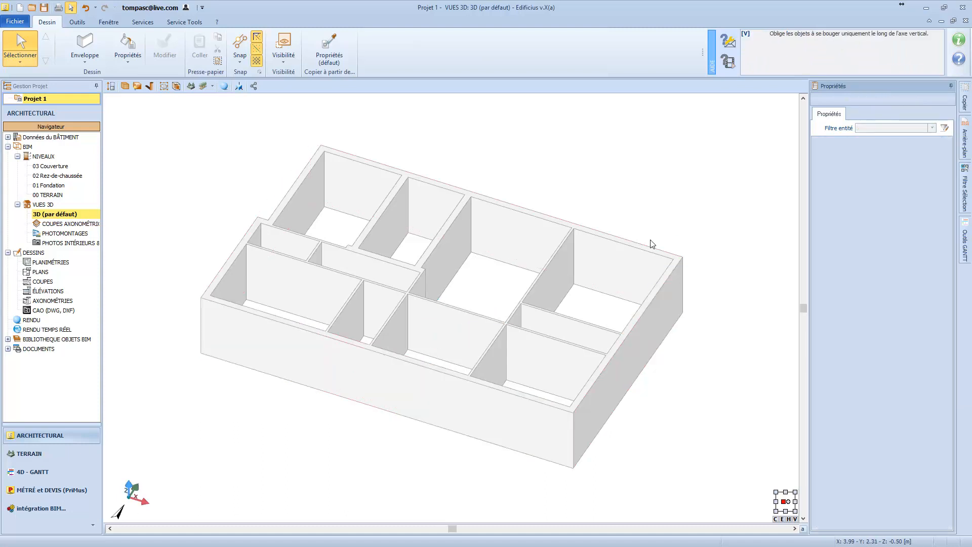
Open the plan view of the level 02 Rez-de-chaussée.
{"action": "double_click", "coordinate": [74, 177]}
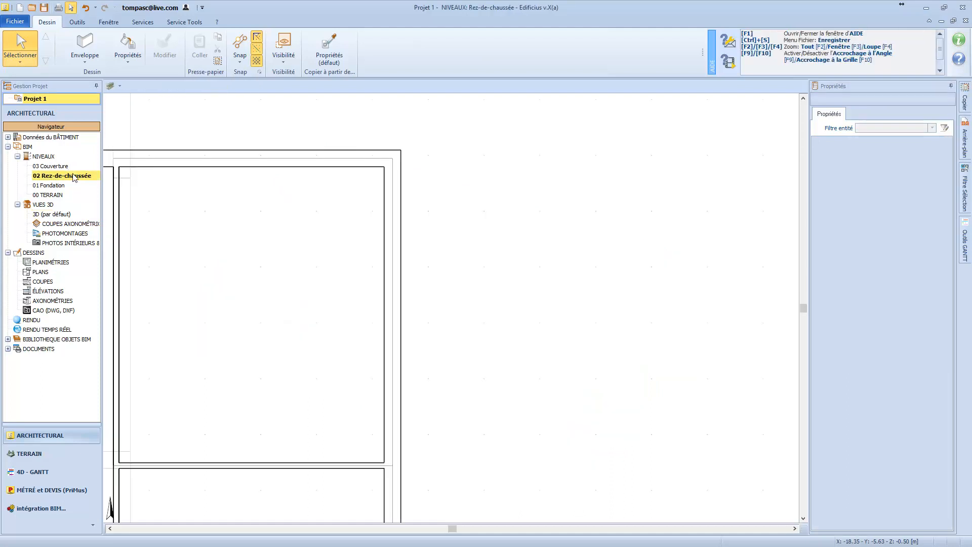